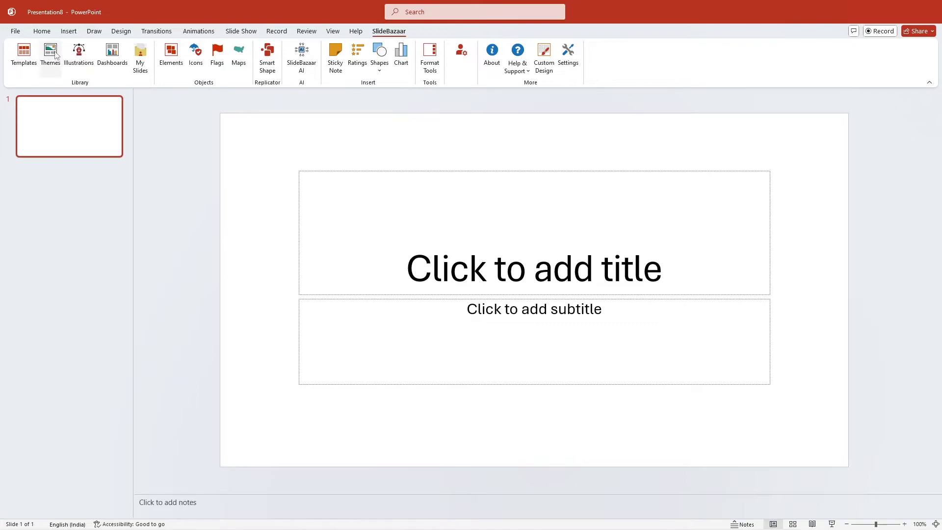
- Browse the SlideBazaar template library, then start a topic-based presentation with SlideBazaar AI
{"action": "left_click", "coordinate": [24, 54]}
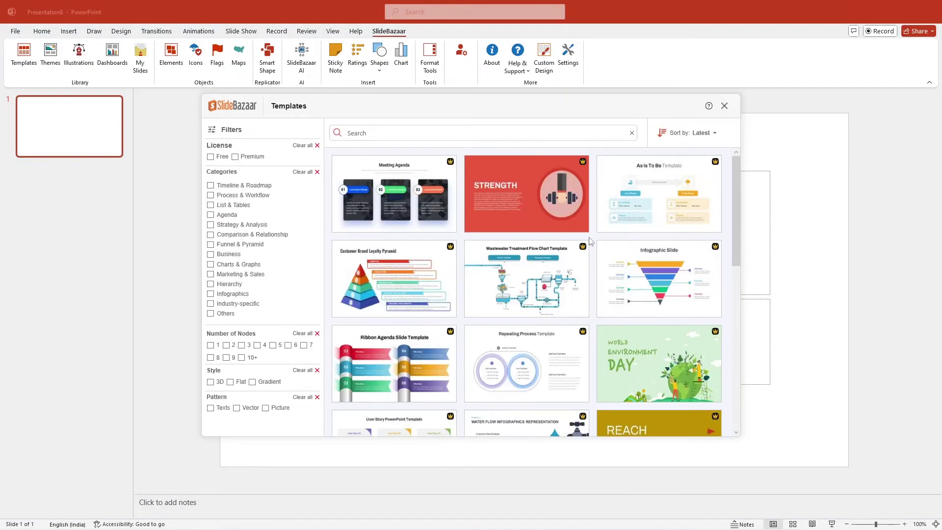
{"action": "scroll", "coordinate": [590, 241], "scroll_direction": "down", "scroll_amount": 10}
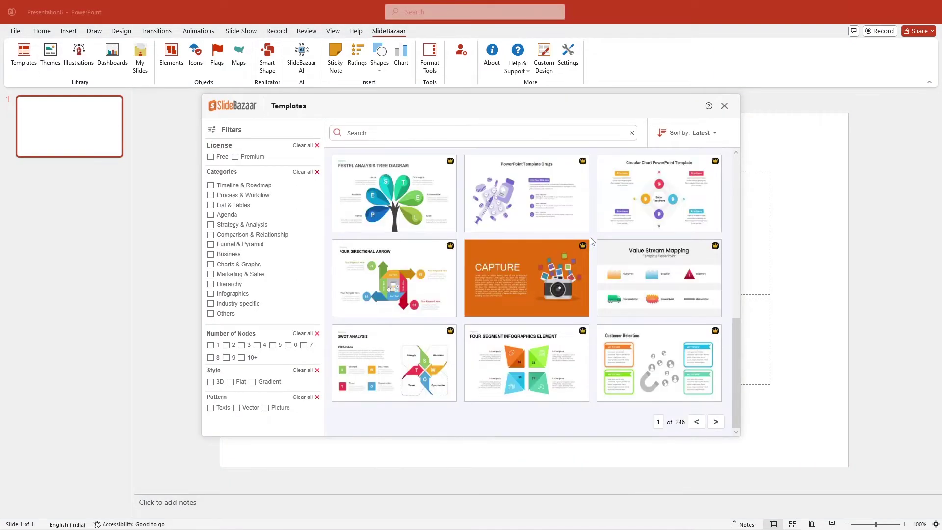
{"action": "key", "text": "Escape"}
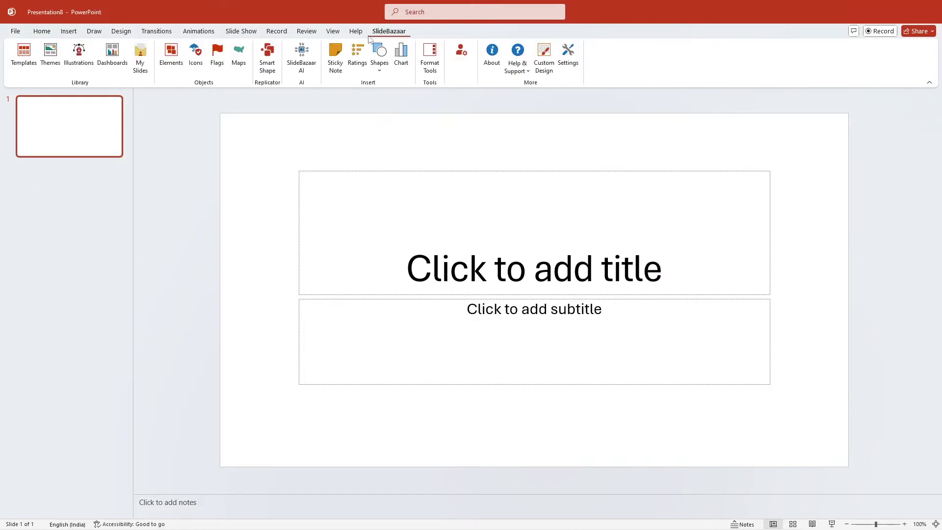
{"action": "left_click", "coordinate": [294, 60]}
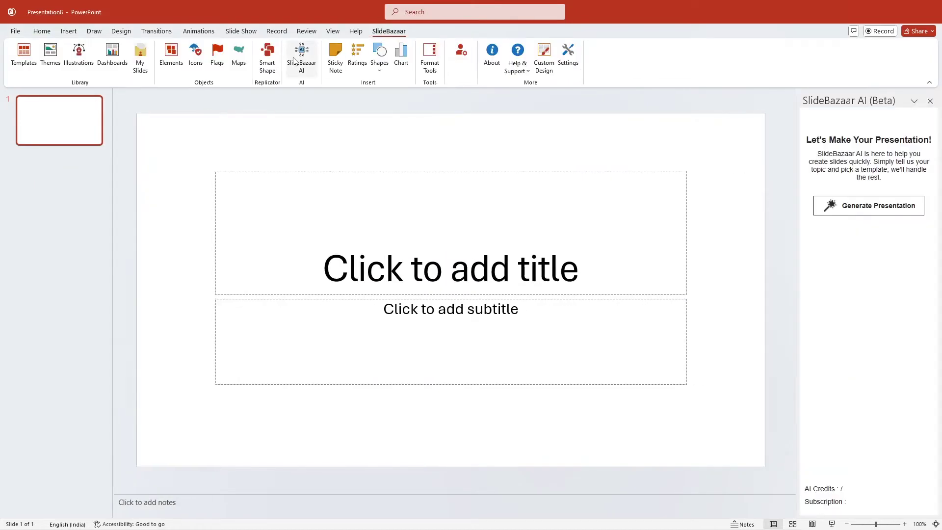
{"action": "left_click", "coordinate": [872, 206]}
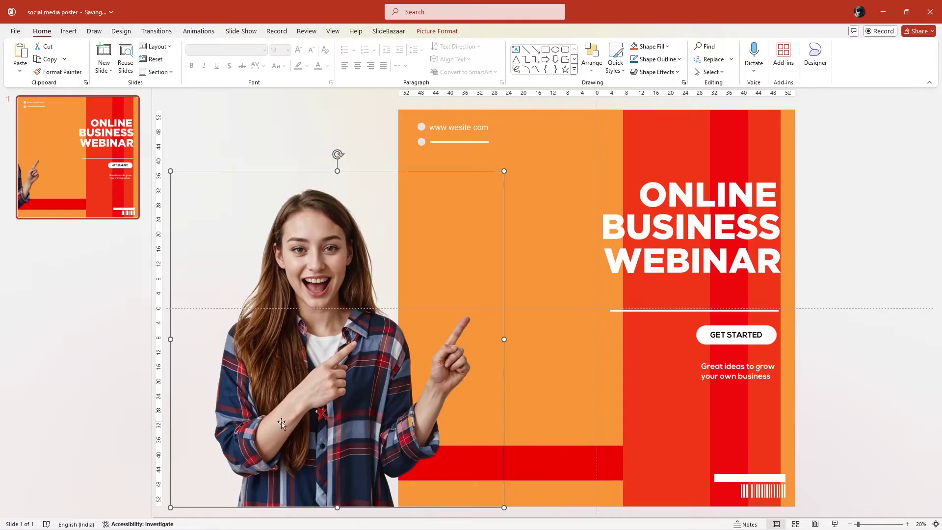
- Drag the pointing woman's cut-out photo right onto the orange webinar poster
{"action": "left_click_drag", "start_coordinate": [233, 432], "coordinate": [443, 429]}
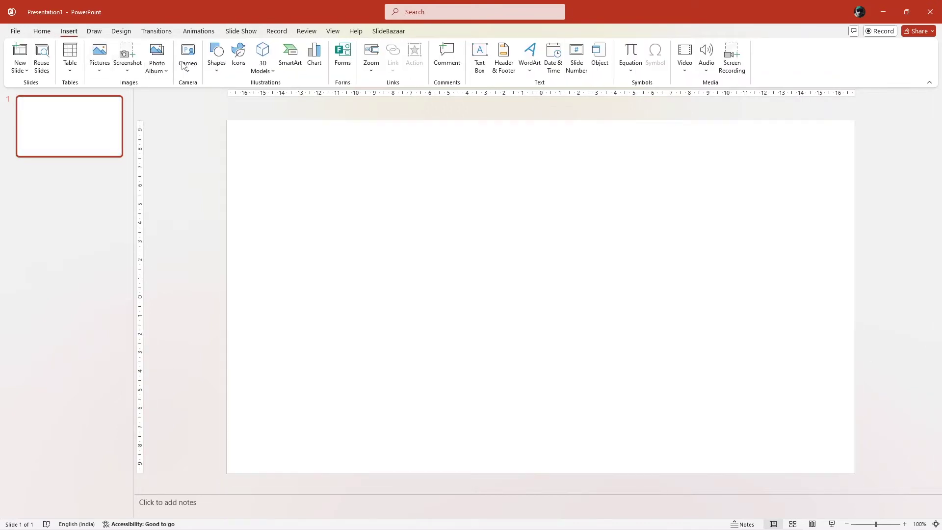
- Draw a tall 19.05 cm blue rectangle at the slide's left edge as the first panel
{"action": "left_click", "coordinate": [217, 55]}
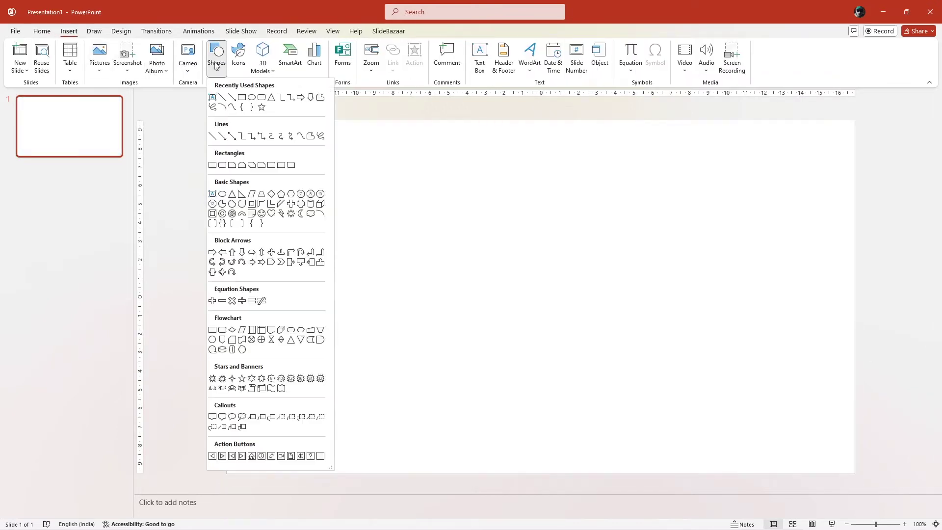
{"action": "left_click", "coordinate": [241, 97]}
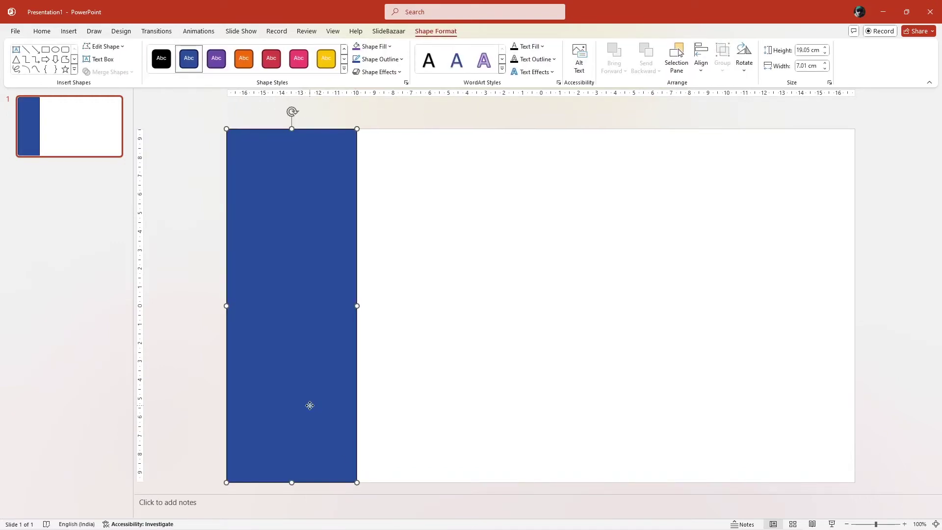
{"action": "left_click_drag", "start_coordinate": [312, 404], "coordinate": [555, 414]}
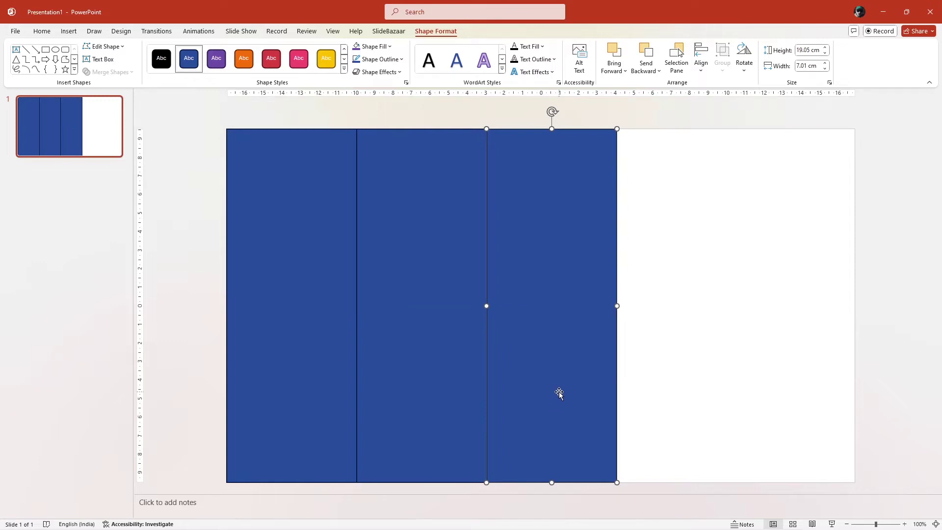
- Group the three panels, stretch them to 33.87 cm total width, then ungroup them
{"action": "key", "text": "ctrl+a"}
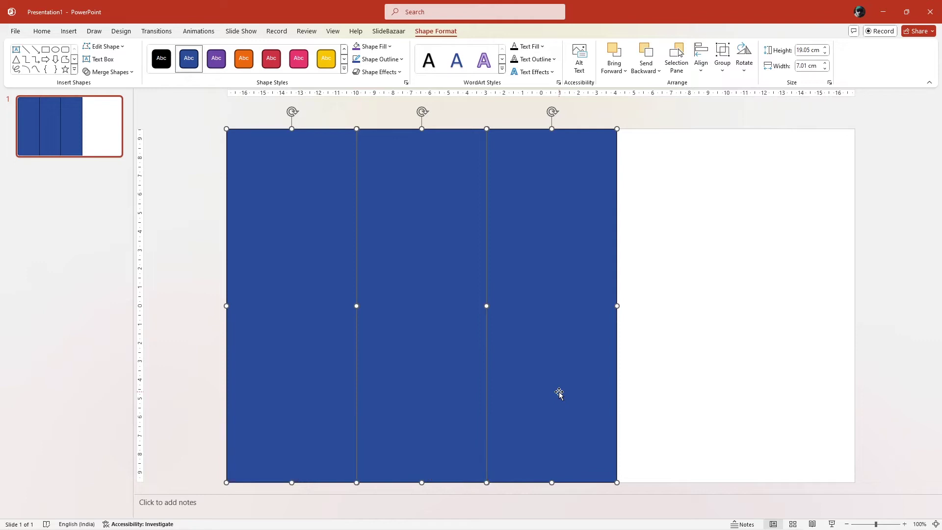
{"action": "key", "text": "ctrl+g"}
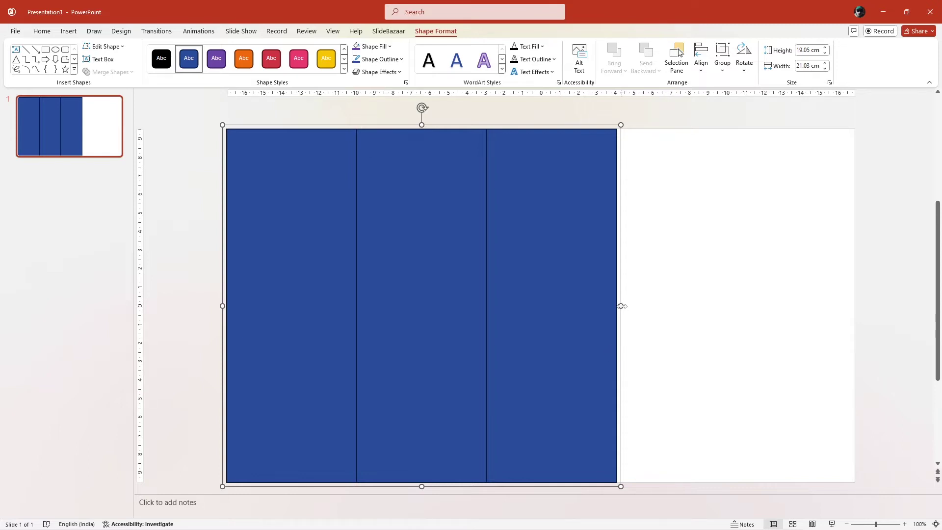
{"action": "left_click_drag", "start_coordinate": [621, 306], "coordinate": [859, 330]}
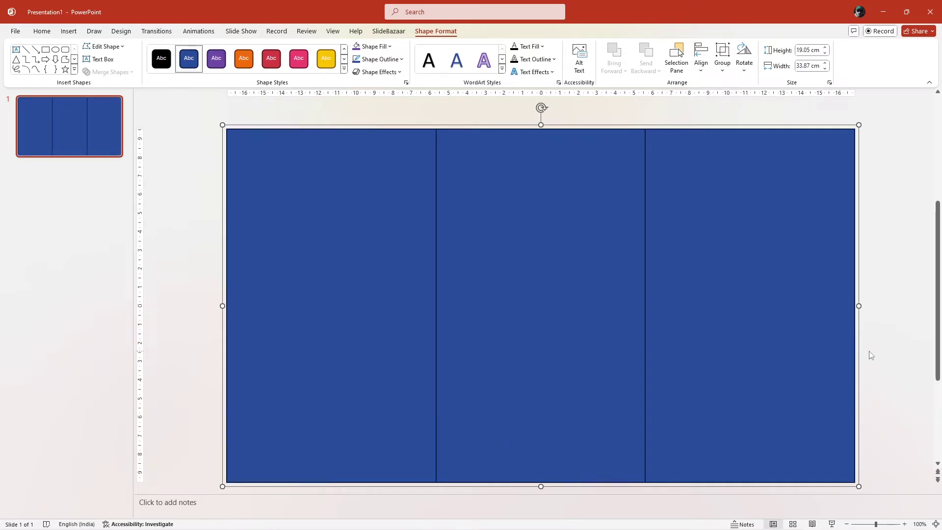
{"action": "key", "text": "ctrl+shift+g"}
- Turn on guides and place vertical guides on both panel folds and the right slide edge
{"action": "right_click", "coordinate": [200, 339]}
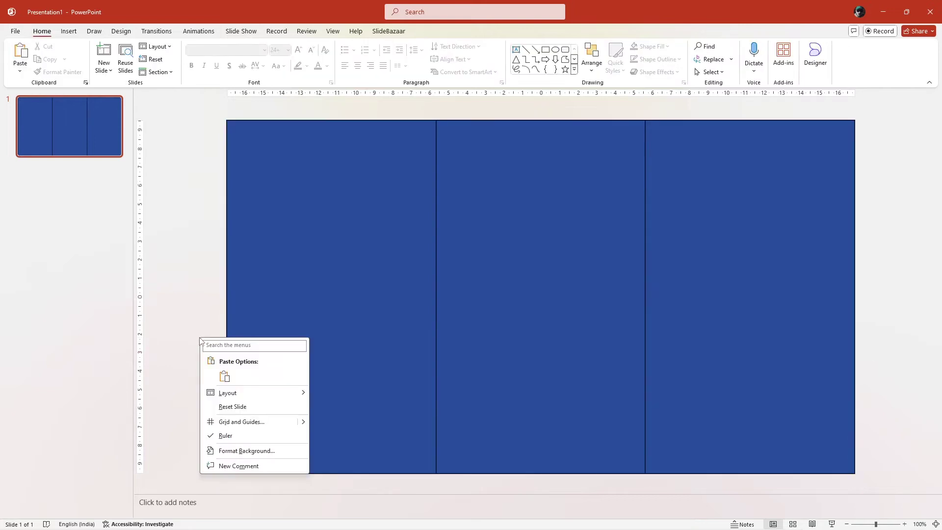
{"action": "mouse_move", "coordinate": [304, 423]}
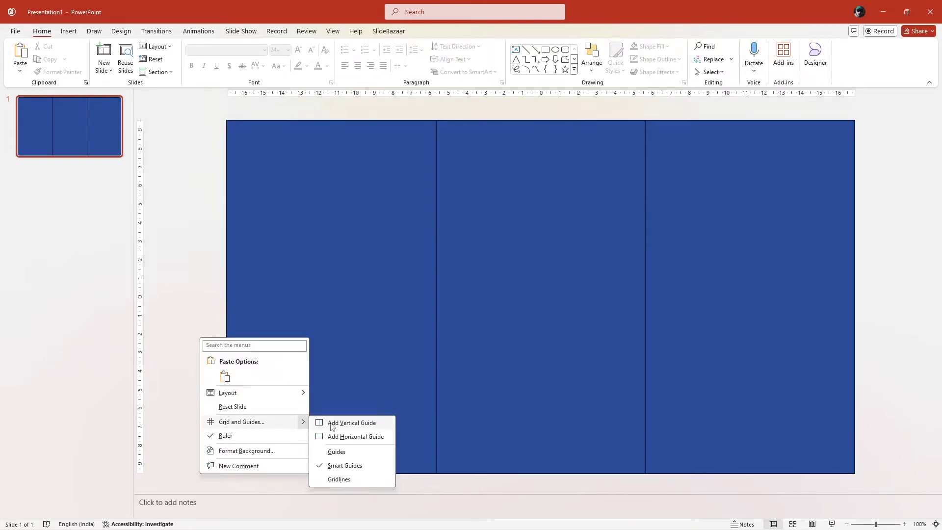
{"action": "left_click", "coordinate": [337, 452]}
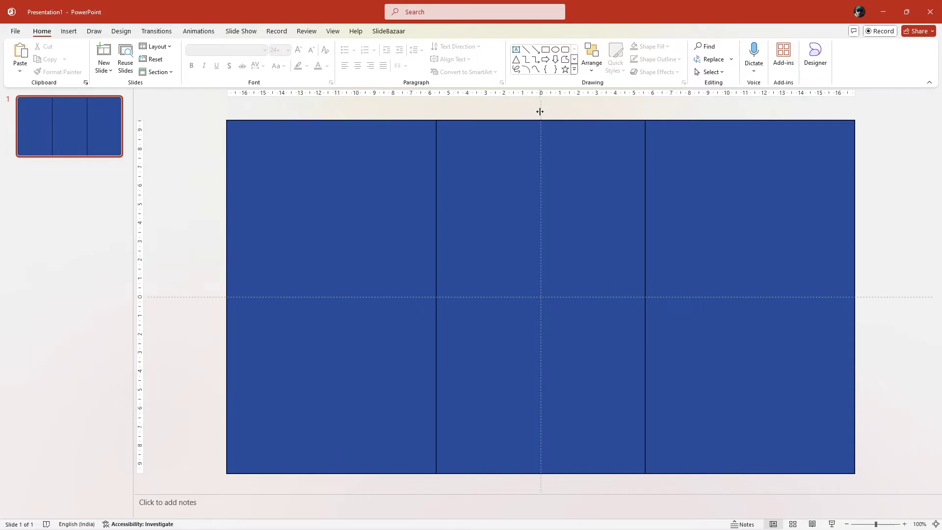
{"action": "left_click_drag", "start_coordinate": [540, 112], "coordinate": [436, 162]}
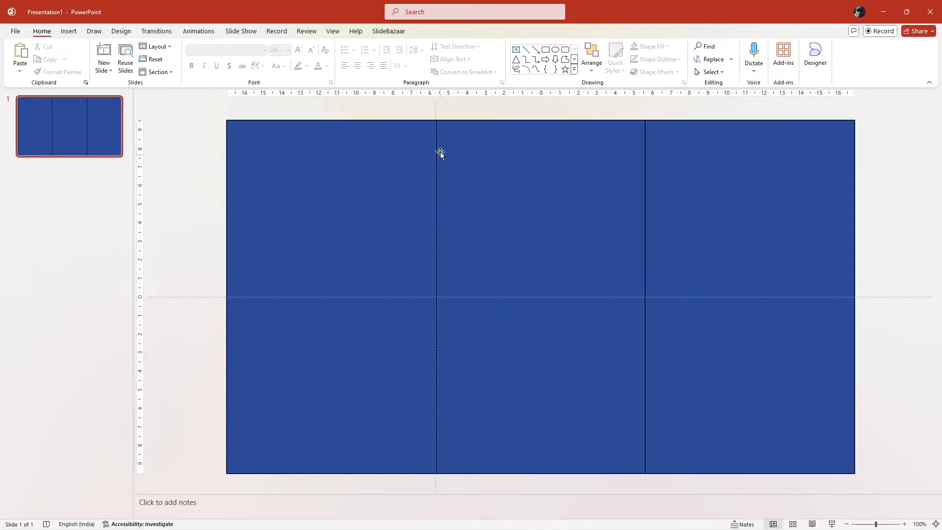
{"action": "left_click_drag", "start_coordinate": [436, 109], "coordinate": [646, 153]}
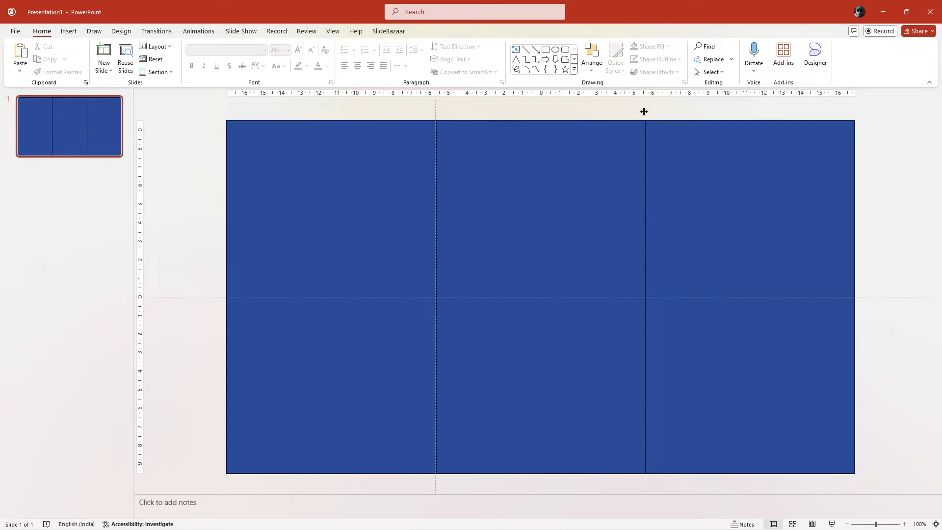
{"action": "left_click_drag", "start_coordinate": [644, 112], "coordinate": [856, 154]}
- Add guides at the left, top and bottom edges, inset margins, and beside the second fold
{"action": "left_click_drag", "start_coordinate": [645, 106], "coordinate": [226, 144]}
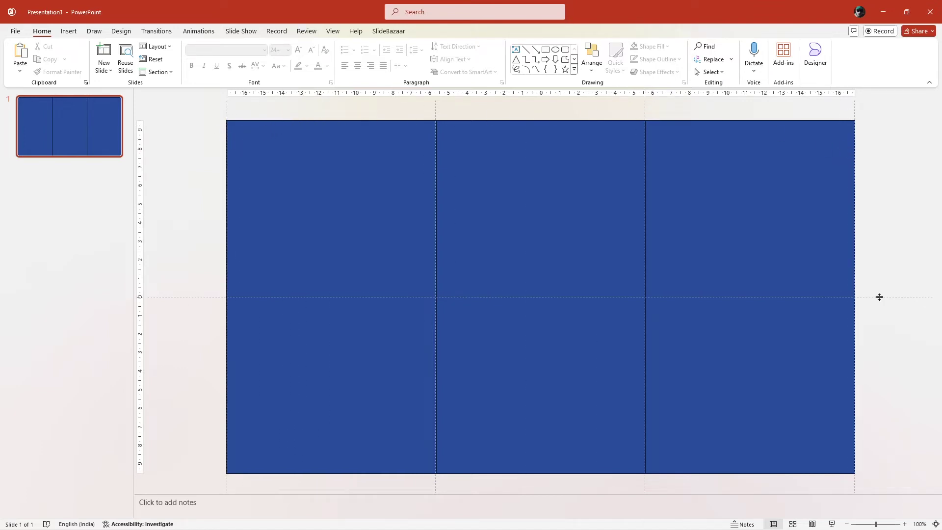
{"action": "left_click_drag", "start_coordinate": [879, 297], "coordinate": [874, 122]}
{"action": "left_click_drag", "start_coordinate": [882, 297], "coordinate": [883, 474]}
{"action": "left_click_drag", "start_coordinate": [646, 483], "coordinate": [241, 457]}
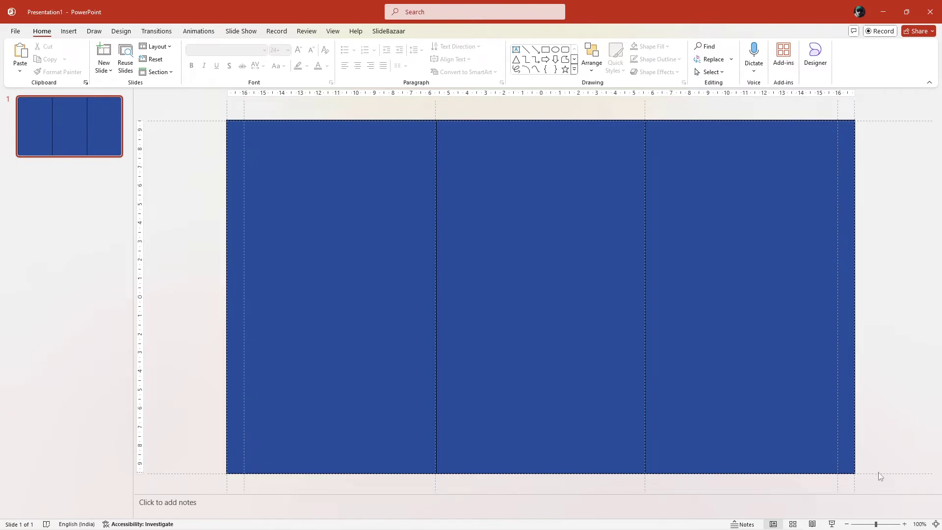
{"action": "left_click_drag", "start_coordinate": [879, 473], "coordinate": [854, 149]}
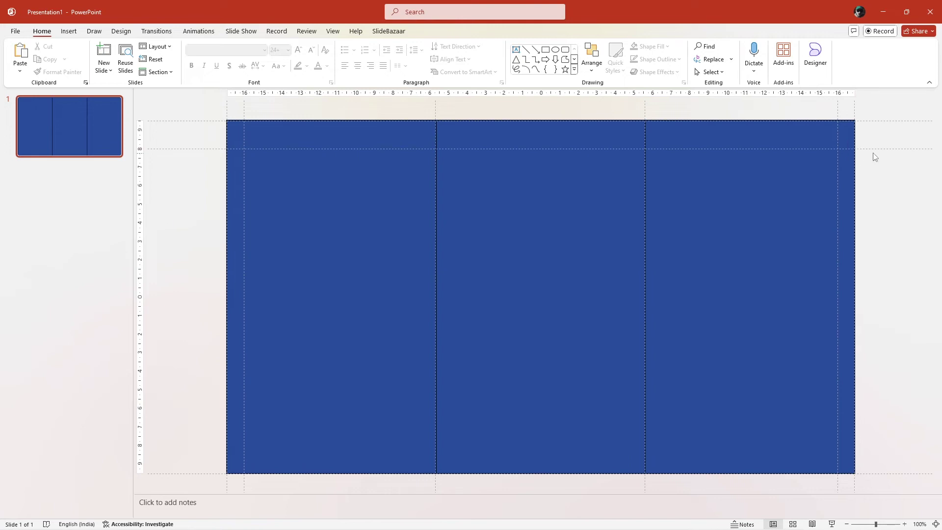
{"action": "left_click_drag", "start_coordinate": [883, 474], "coordinate": [886, 446]}
{"action": "left_click_drag", "start_coordinate": [645, 488], "coordinate": [420, 487]}
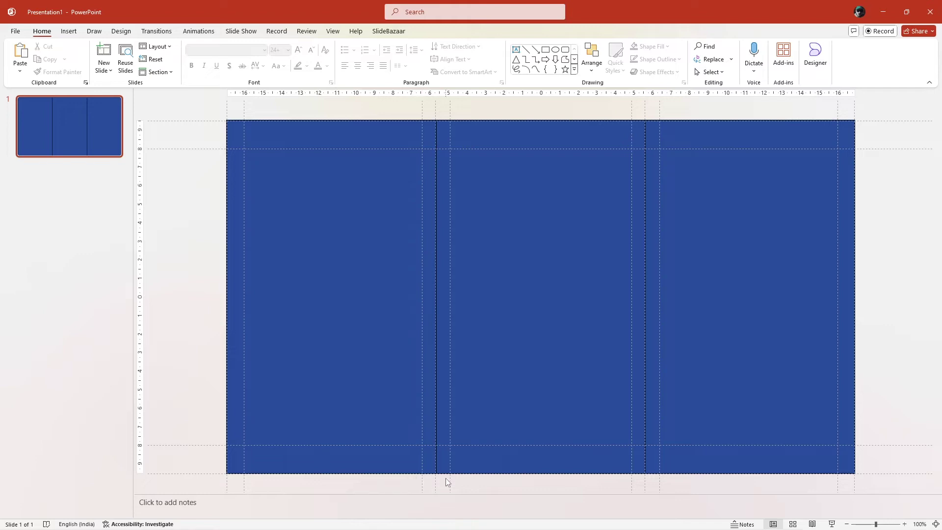
- Remove the outline from the blue panels in Format Shape
{"action": "left_click", "coordinate": [346, 173]}
{"action": "right_click", "coordinate": [345, 173]}
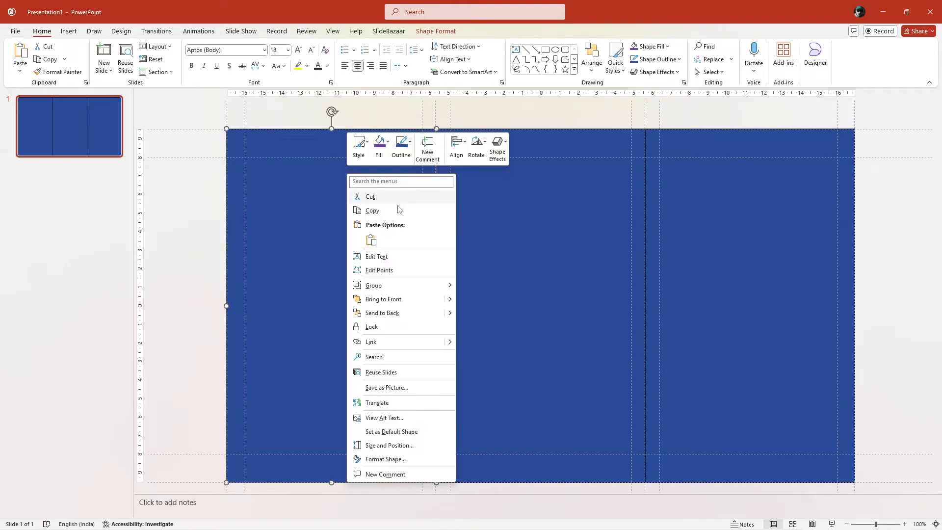
{"action": "left_click", "coordinate": [394, 459]}
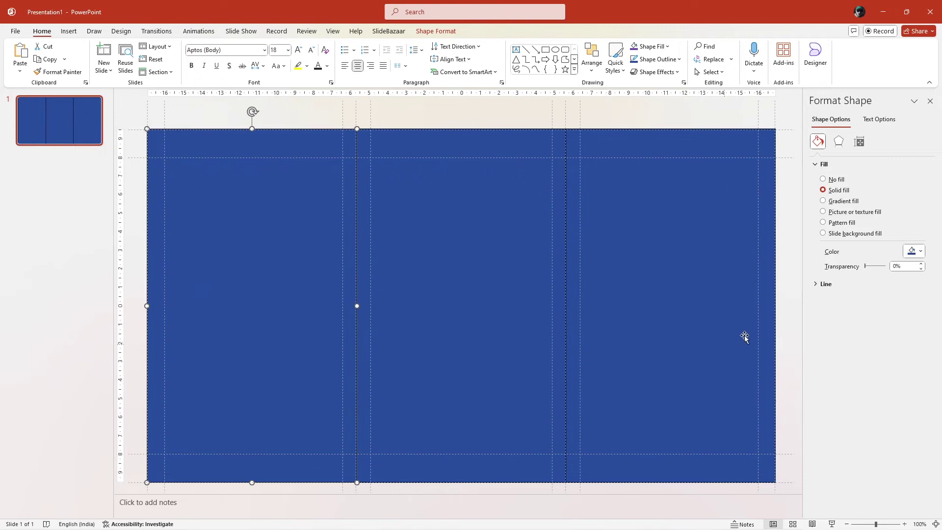
{"action": "left_click", "coordinate": [907, 253]}
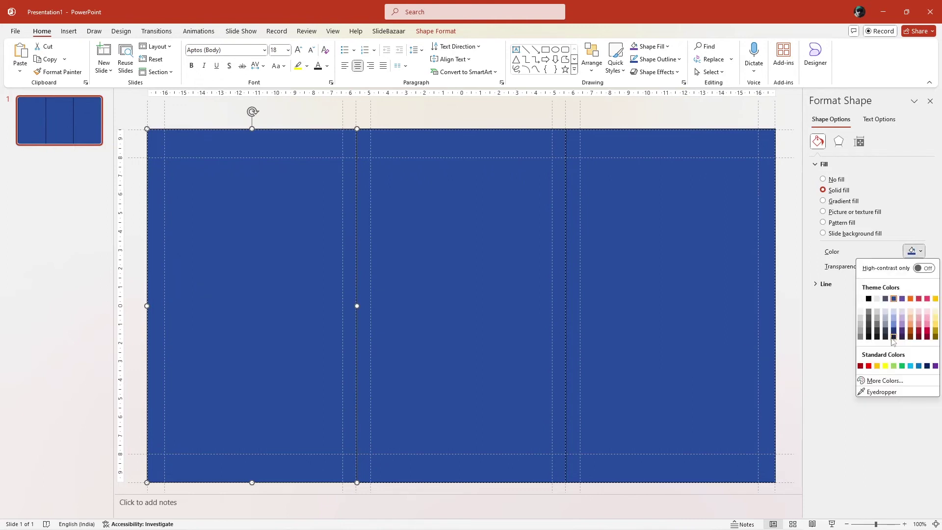
{"action": "left_click", "coordinate": [823, 287]}
{"action": "left_click", "coordinate": [831, 302]}
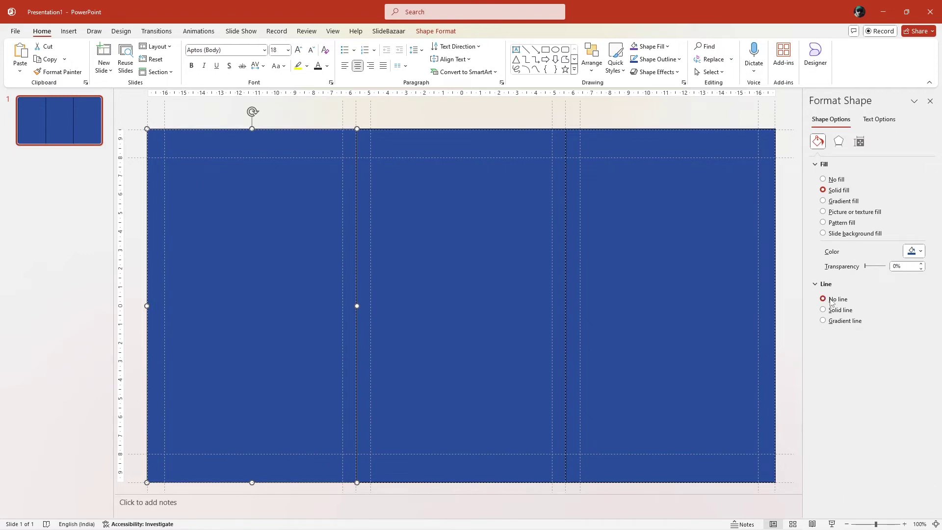
- Duplicate slide 1 to create slide 2
{"action": "left_click", "coordinate": [794, 303]}
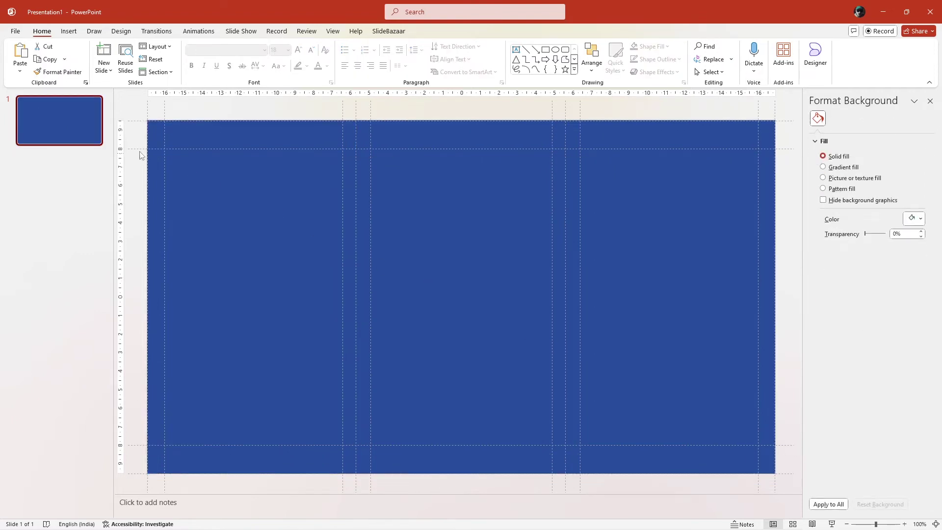
{"action": "left_click", "coordinate": [62, 131]}
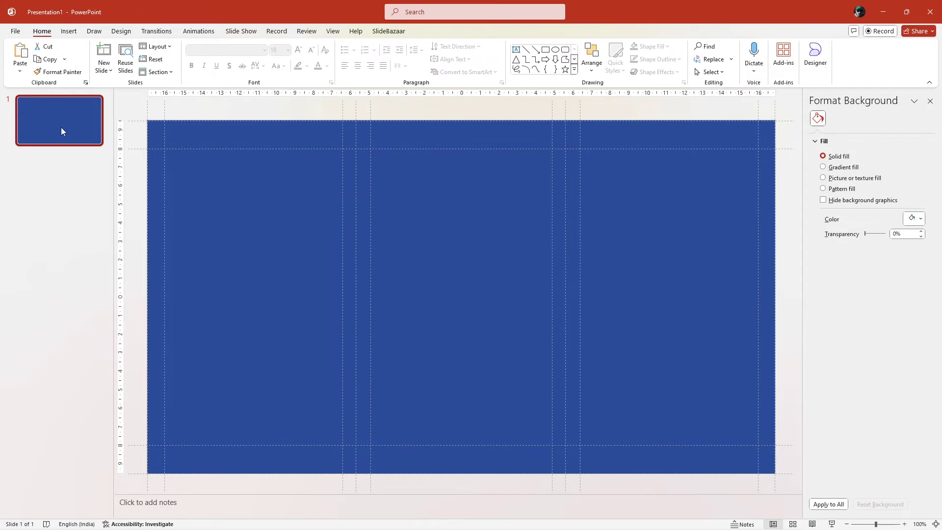
{"action": "key", "text": "ctrl+d"}
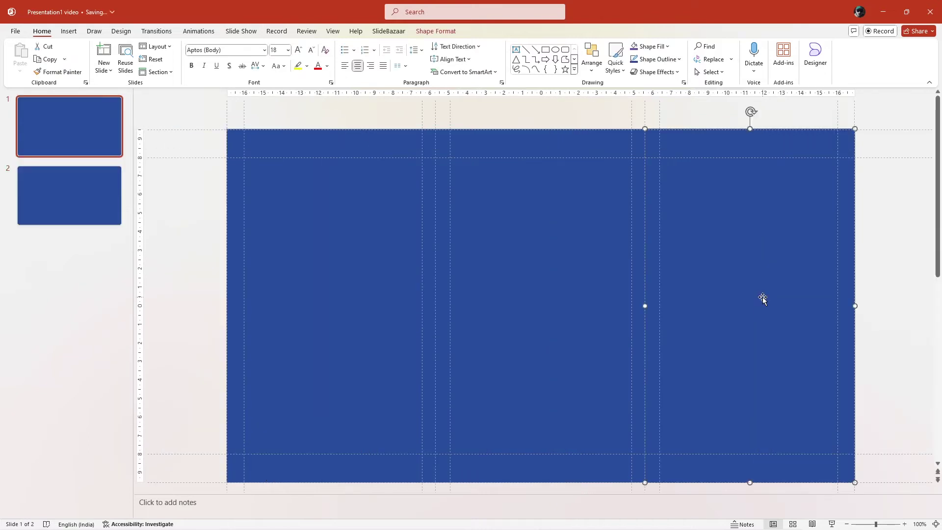
- Edit the right panel's points so its top edge slants upward from left to right
{"action": "right_click", "coordinate": [763, 298]}
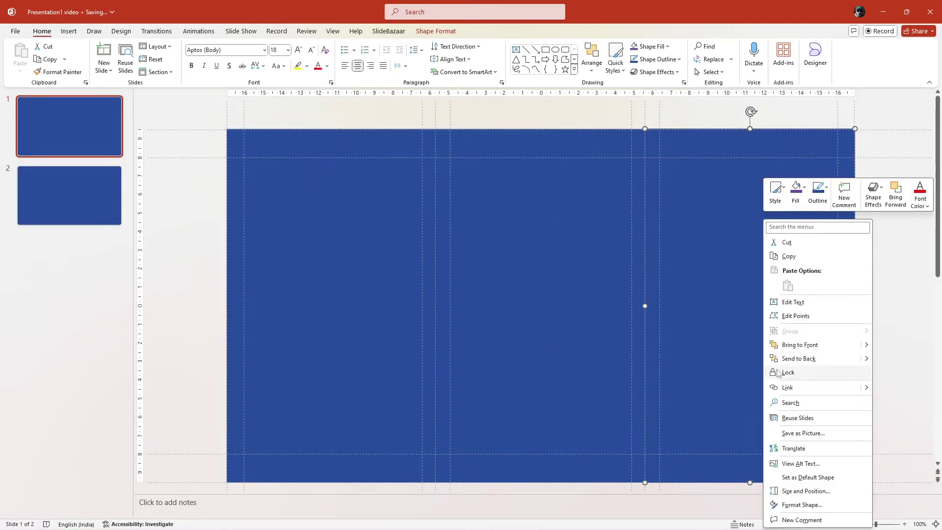
{"action": "left_click", "coordinate": [795, 316]}
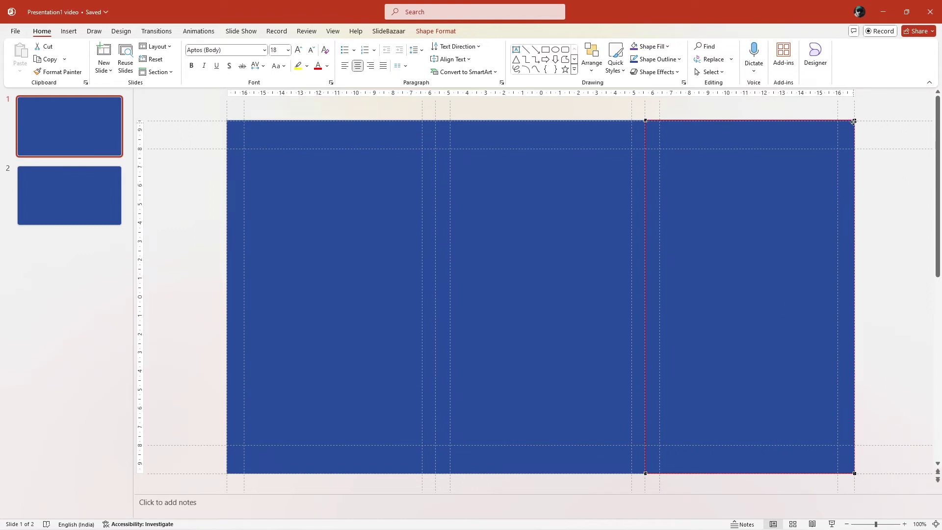
{"action": "left_click_drag", "start_coordinate": [854, 119], "coordinate": [854, 283]}
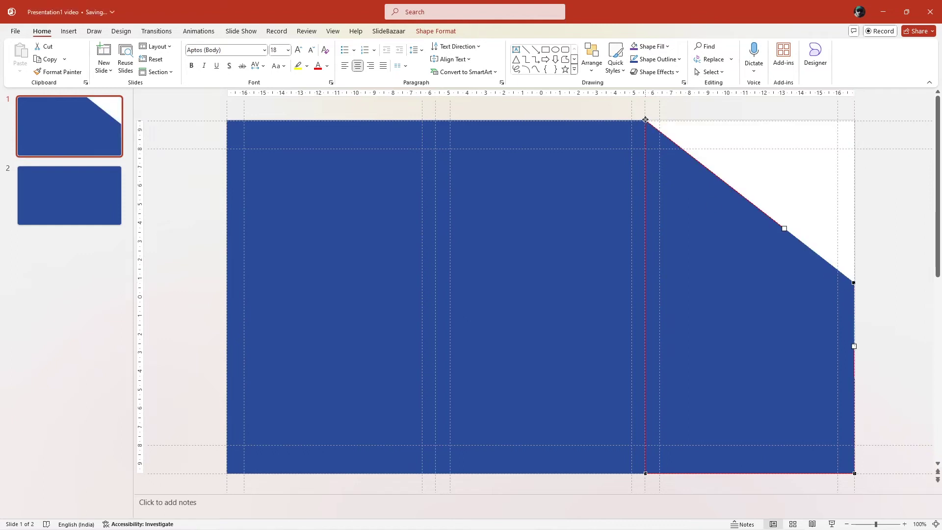
{"action": "left_click_drag", "start_coordinate": [646, 120], "coordinate": [646, 328]}
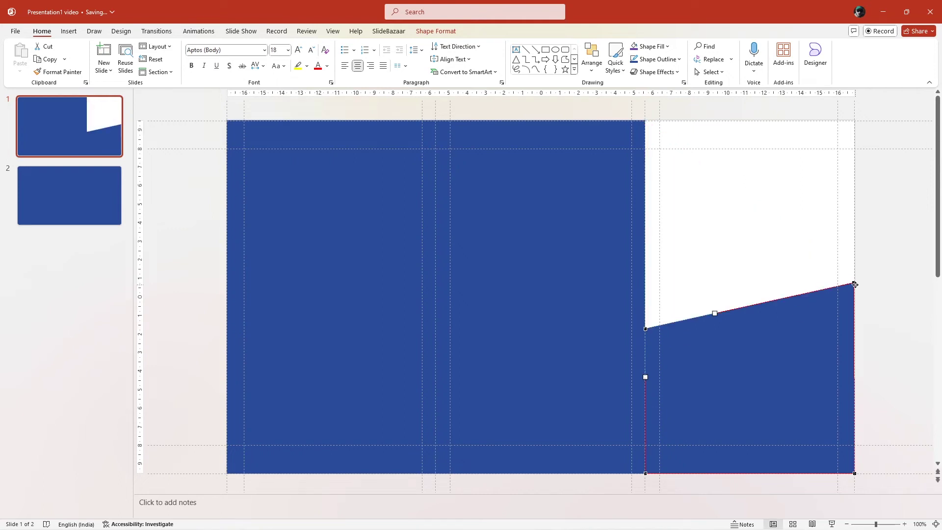
{"action": "left_click_drag", "start_coordinate": [855, 284], "coordinate": [855, 260]}
- Fill the middle panel on slide 2 with solid white
{"action": "left_click", "coordinate": [869, 267]}
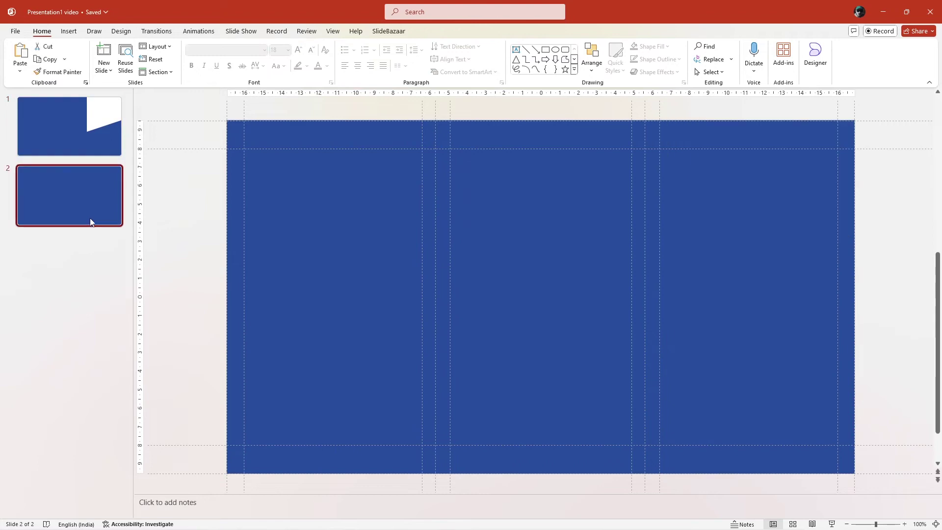
{"action": "left_click", "coordinate": [557, 338]}
{"action": "right_click", "coordinate": [557, 339]}
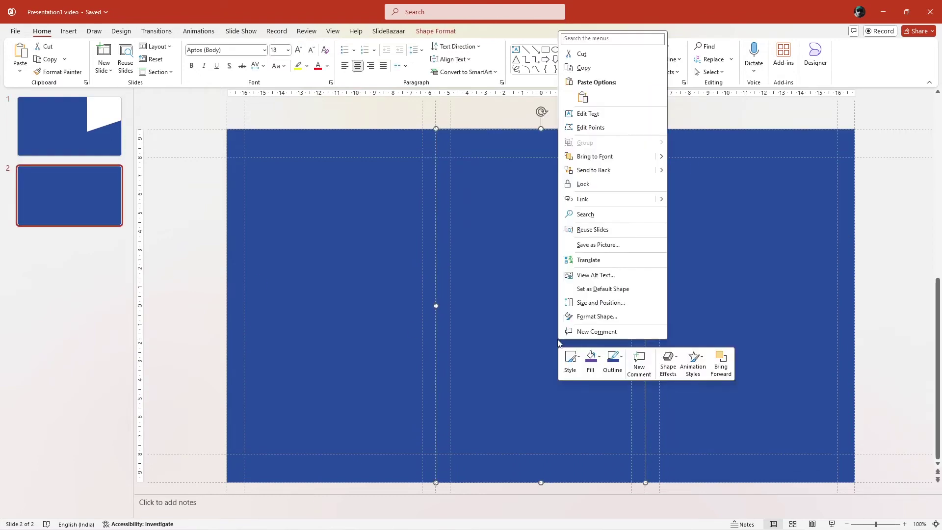
{"action": "left_click", "coordinate": [571, 315]}
{"action": "left_click", "coordinate": [834, 164]}
{"action": "left_click", "coordinate": [911, 253]}
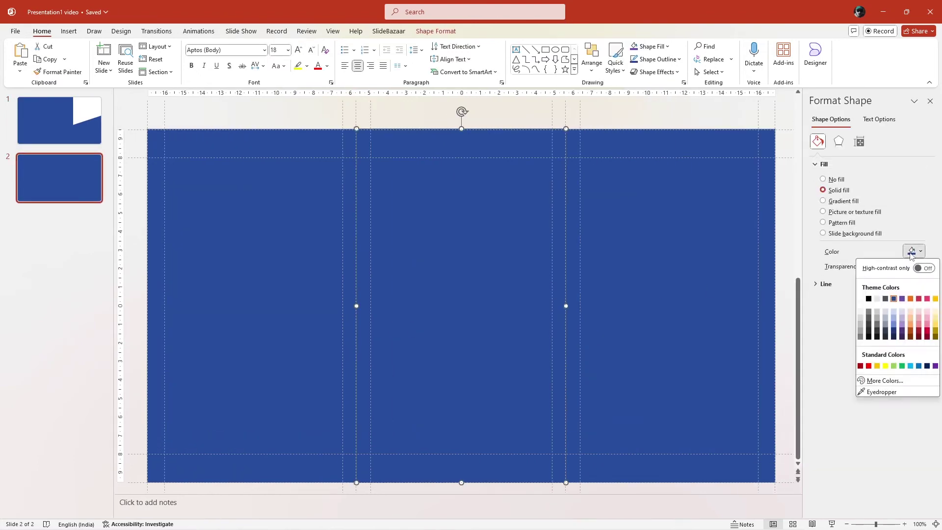
{"action": "left_click", "coordinate": [877, 298]}
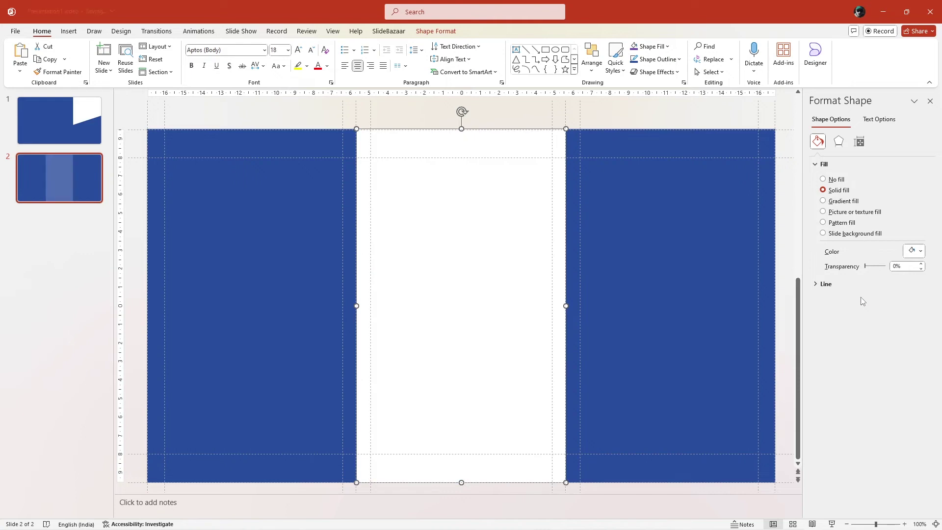
{"action": "left_click", "coordinate": [665, 120]}
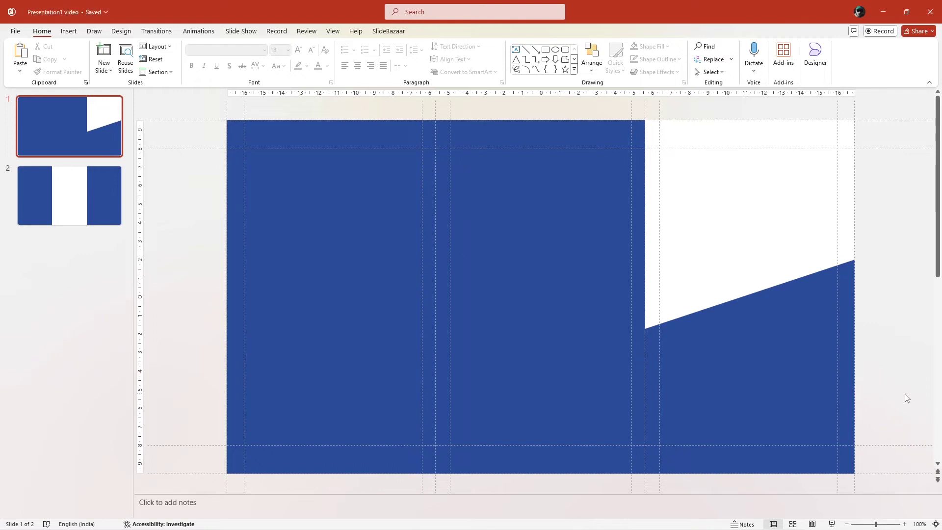
- Add an 'About Us' text box at the top of the left panel
{"action": "left_click", "coordinate": [68, 31]}
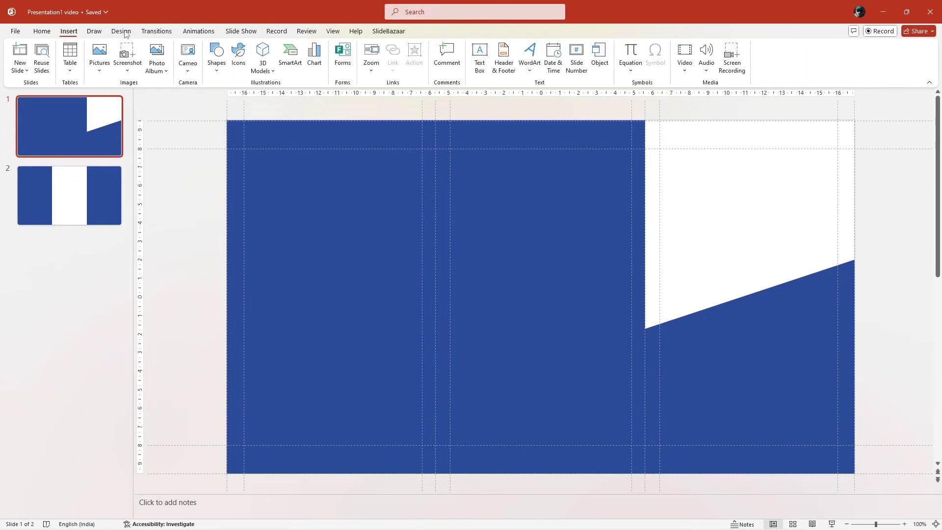
{"action": "left_click", "coordinate": [479, 55]}
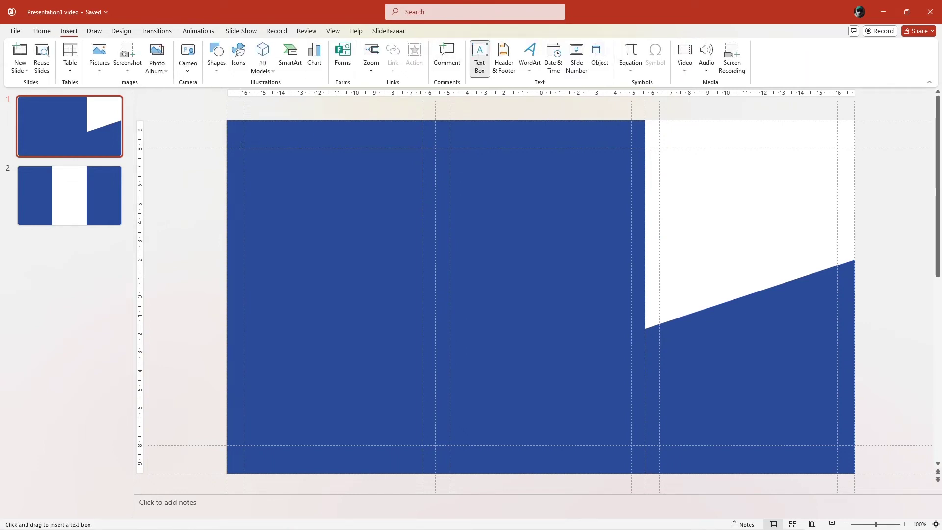
{"action": "left_click_drag", "start_coordinate": [244, 149], "coordinate": [350, 191]}
{"action": "type", "text": "About Us"}
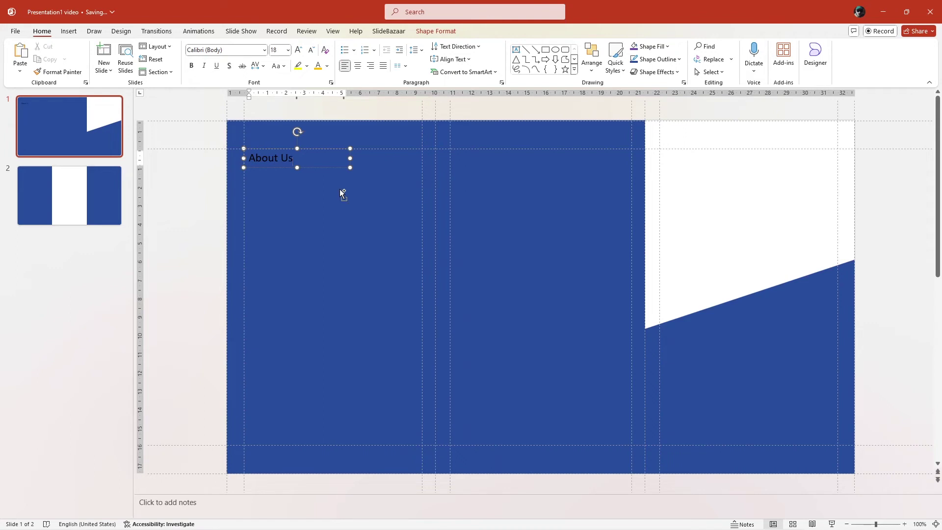
{"action": "key", "text": "ctrl+a"}
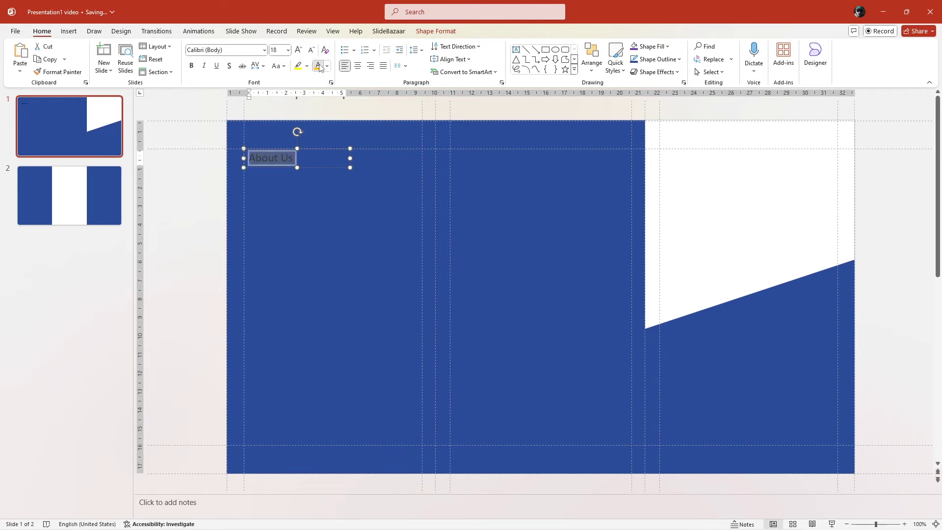
- Paste the About Us body, phone and Get In Touch details, and Pixel Perceptions logo with tagline
{"action": "key", "text": "ctrl+v"}
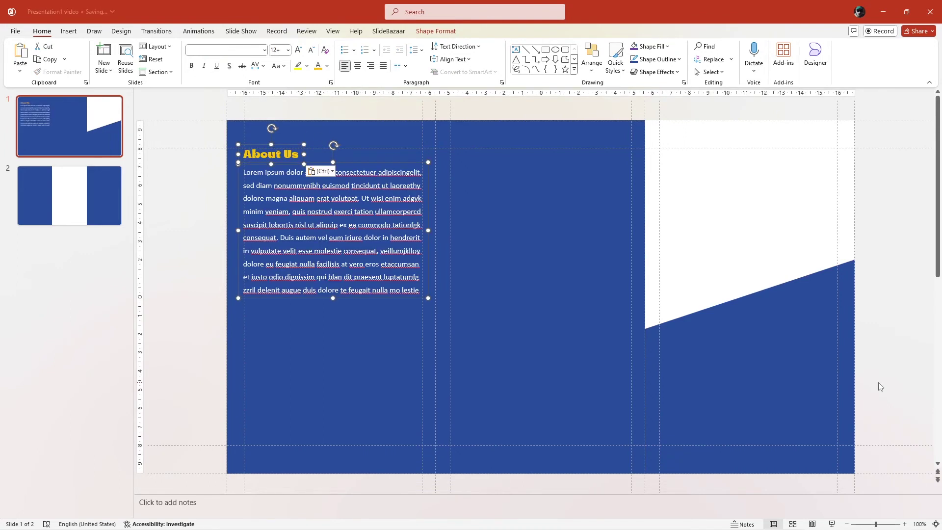
{"action": "left_click", "coordinate": [886, 356]}
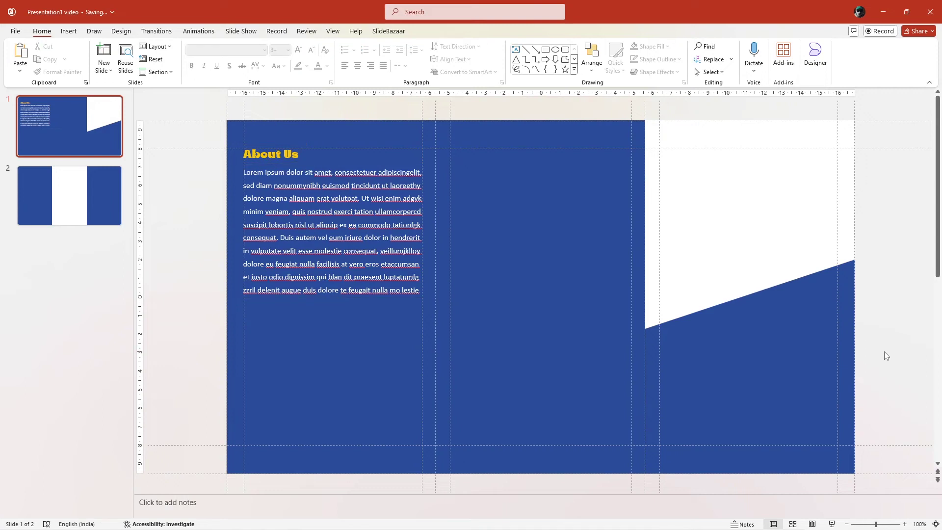
{"action": "key", "text": "ctrl+v"}
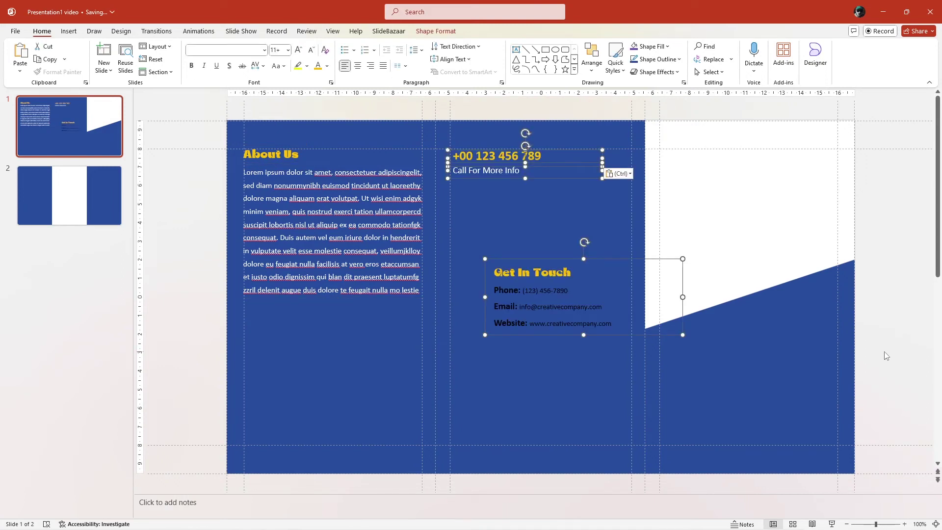
{"action": "left_click", "coordinate": [894, 413]}
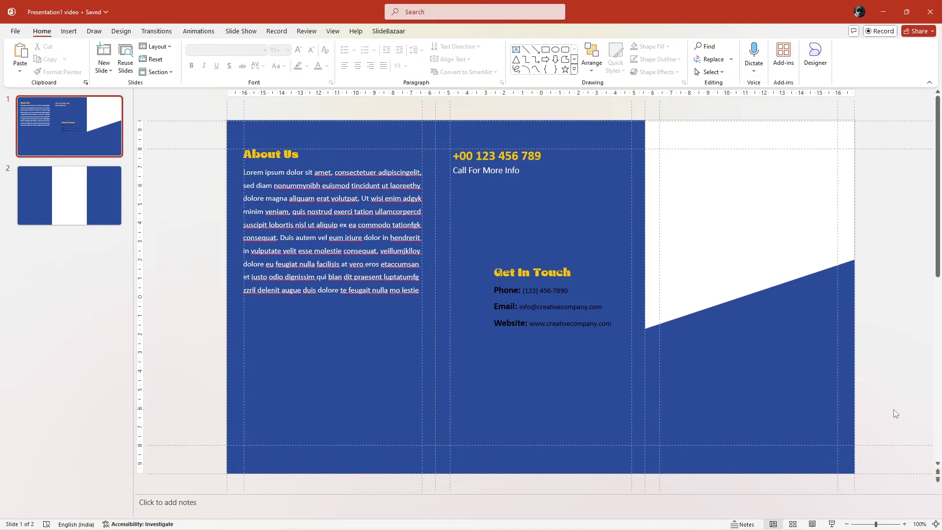
{"action": "key", "text": "ctrl+v"}
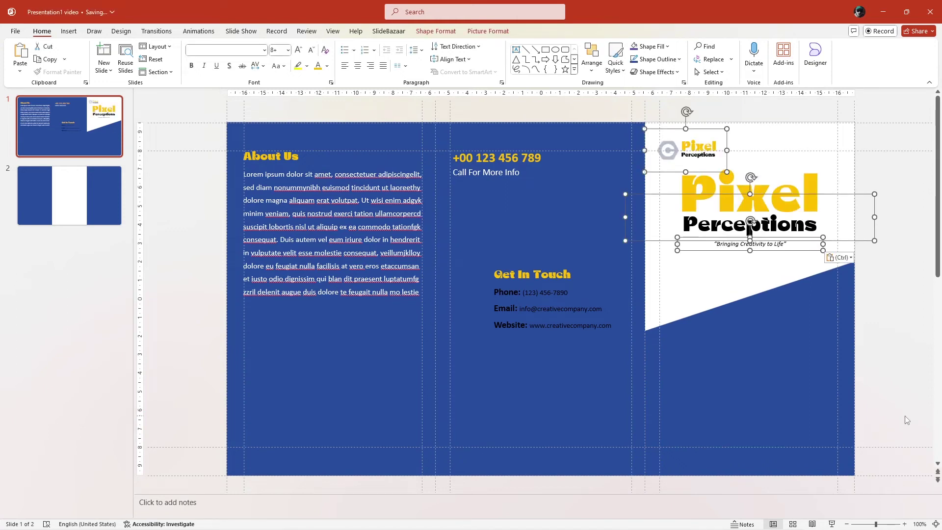
{"action": "left_click", "coordinate": [905, 417]}
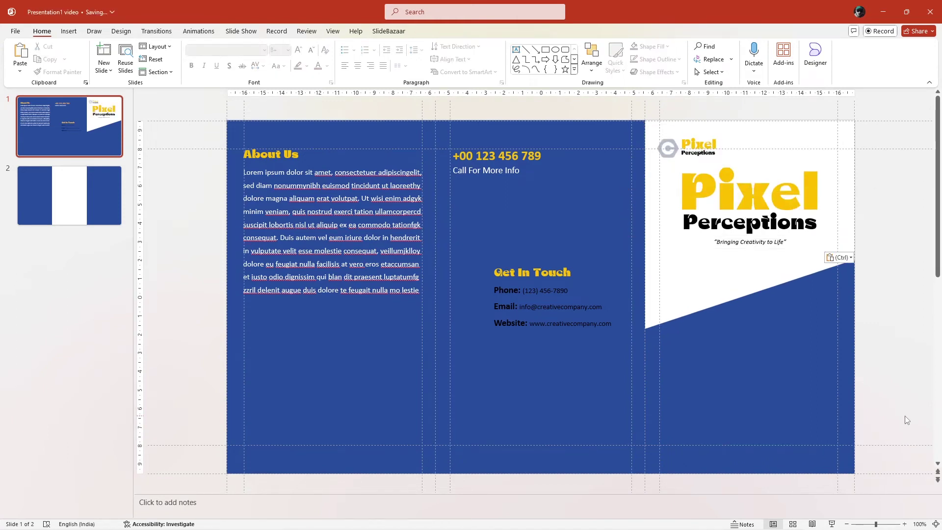
- Paste the three text blocks onto slide 2 and the photo cut-outs and QR code group onto slide 1
{"action": "scroll", "coordinate": [894, 419], "scroll_direction": "down", "scroll_amount": 1}
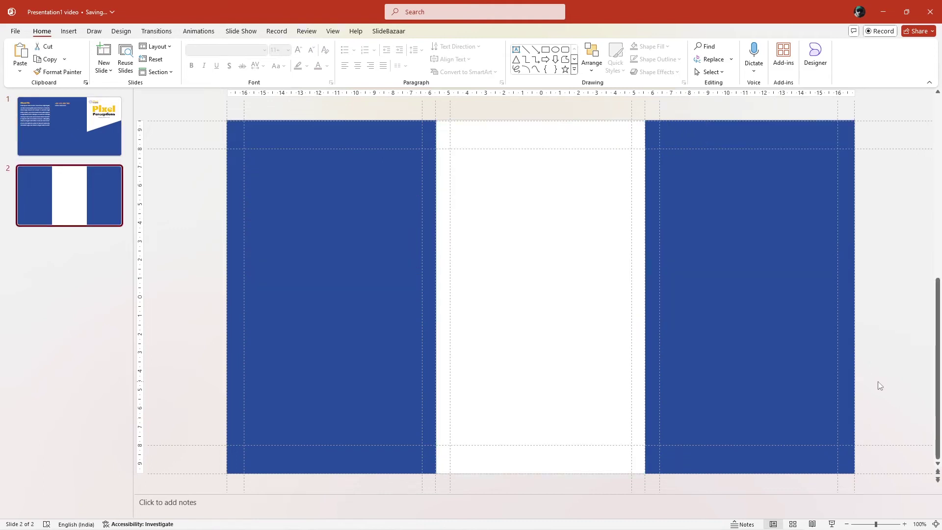
{"action": "key", "text": "ctrl+v"}
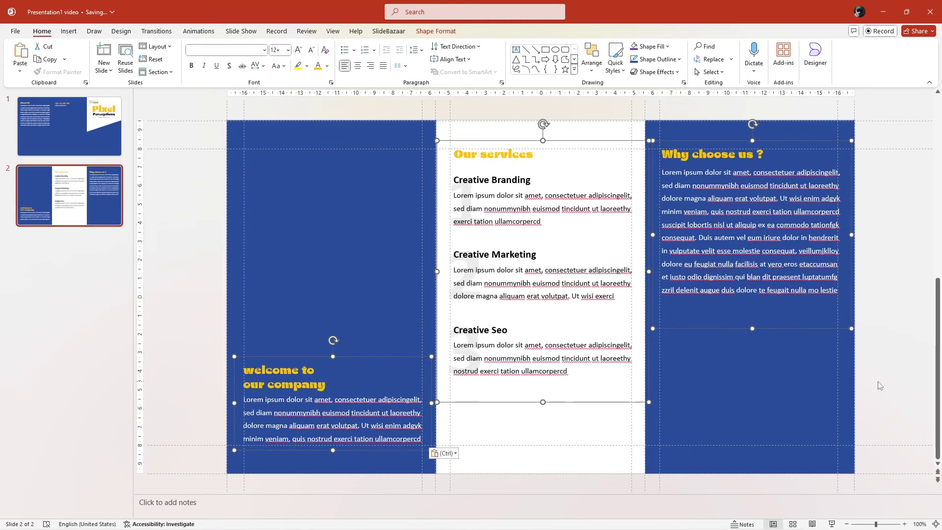
{"action": "scroll", "coordinate": [879, 381], "scroll_direction": "up", "scroll_amount": 1}
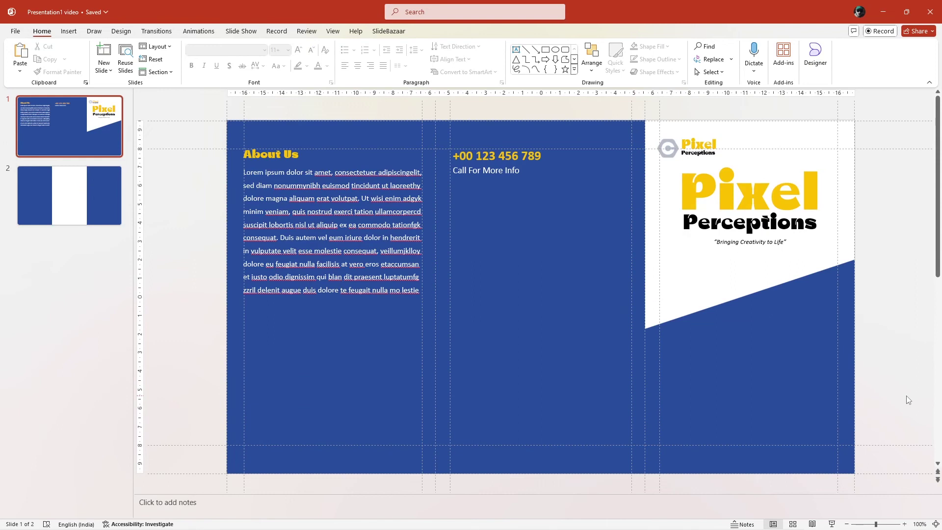
{"action": "key", "text": "ctrl+v"}
{"action": "left_click", "coordinate": [888, 394]}
{"action": "scroll", "coordinate": [887, 387], "scroll_direction": "up", "scroll_amount": 2}
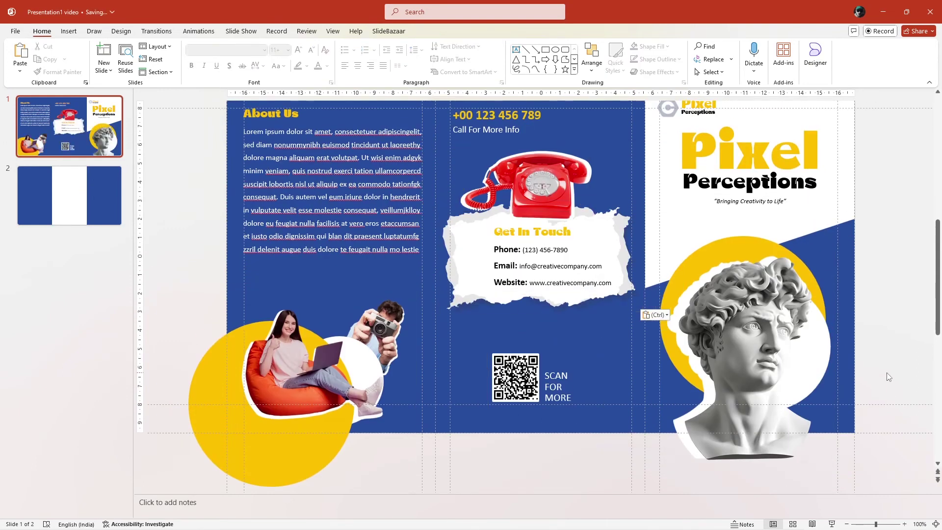
{"action": "scroll", "coordinate": [888, 377], "scroll_direction": "up", "scroll_amount": 1}
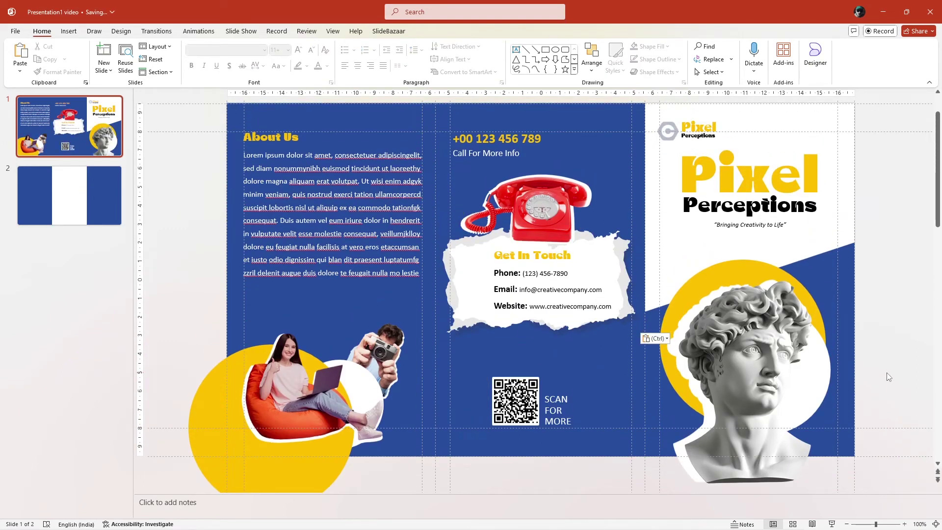
- Replace the statue picture with a rectangle drawn over the right panel's circles
{"action": "left_click", "coordinate": [753, 385]}
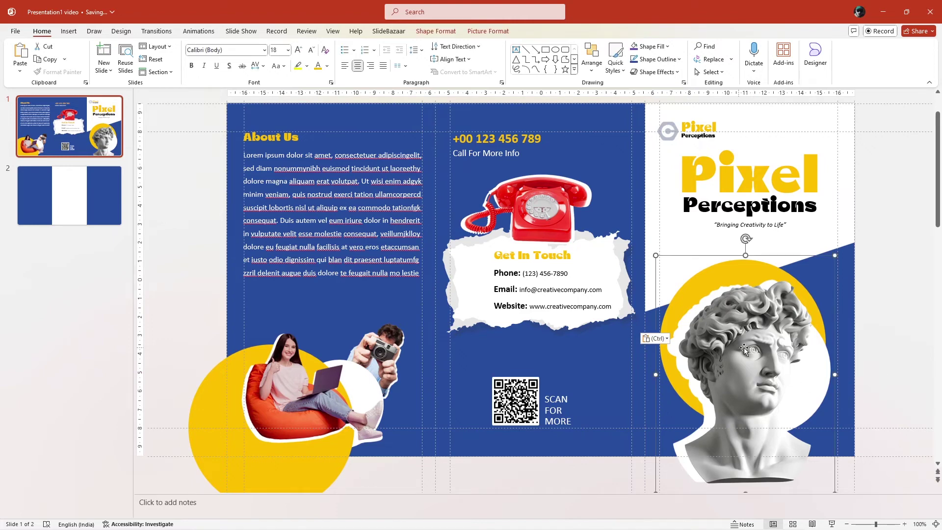
{"action": "key", "text": "Delete"}
{"action": "left_click", "coordinate": [545, 49]}
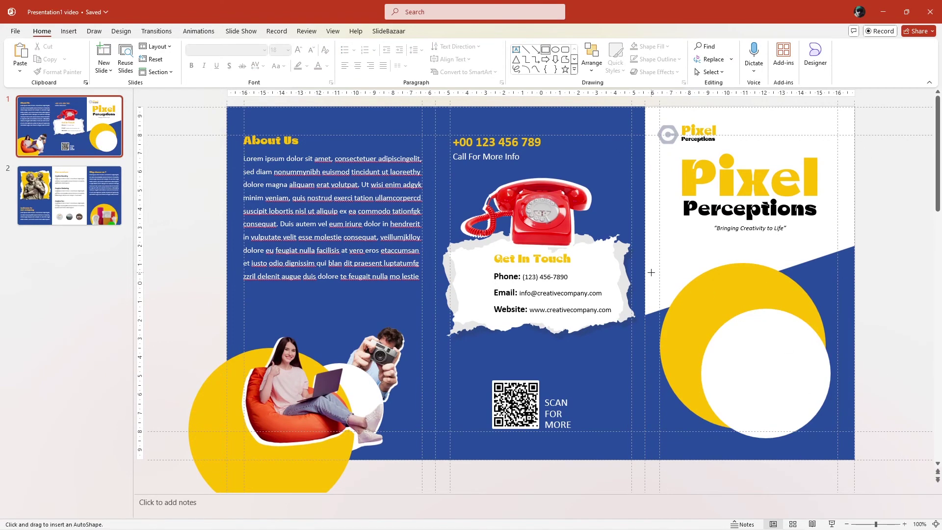
{"action": "left_click_drag", "start_coordinate": [650, 271], "coordinate": [838, 453]}
- Fill the rectangle with the statue picture and remove its outline
{"action": "right_click", "coordinate": [790, 385]}
{"action": "left_click", "coordinate": [834, 362]}
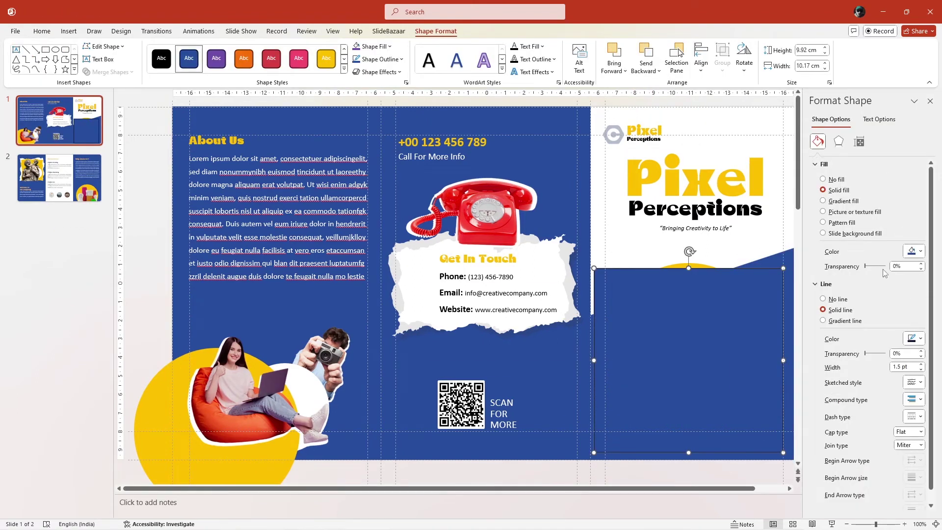
{"action": "left_click", "coordinate": [42, 31]}
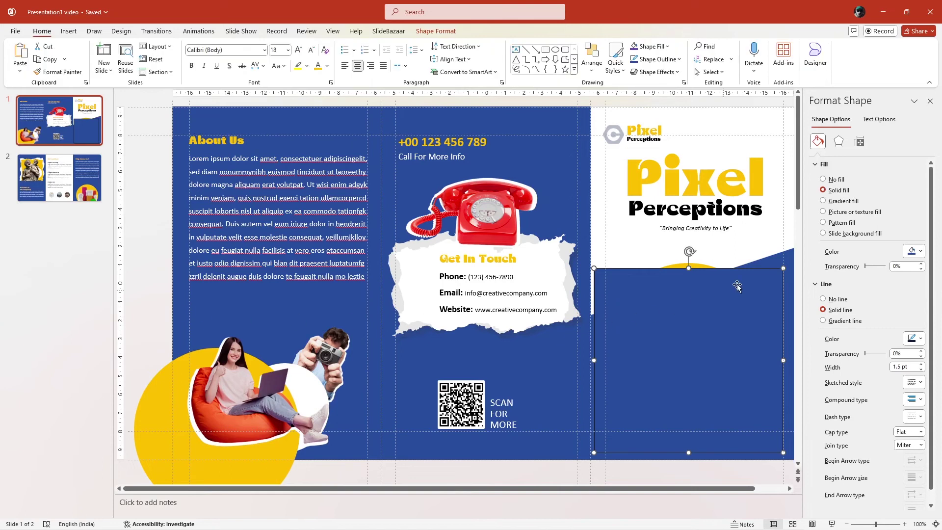
{"action": "left_click", "coordinate": [848, 213]}
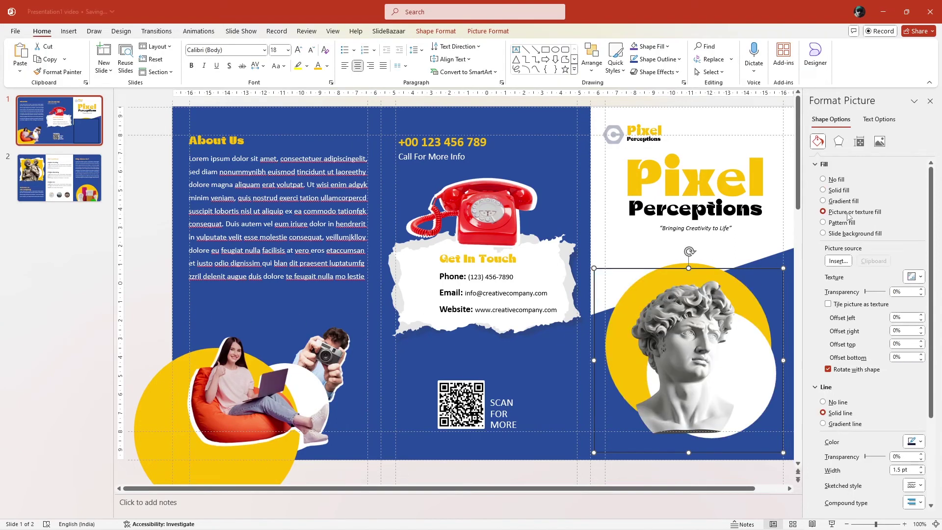
{"action": "left_click", "coordinate": [823, 402]}
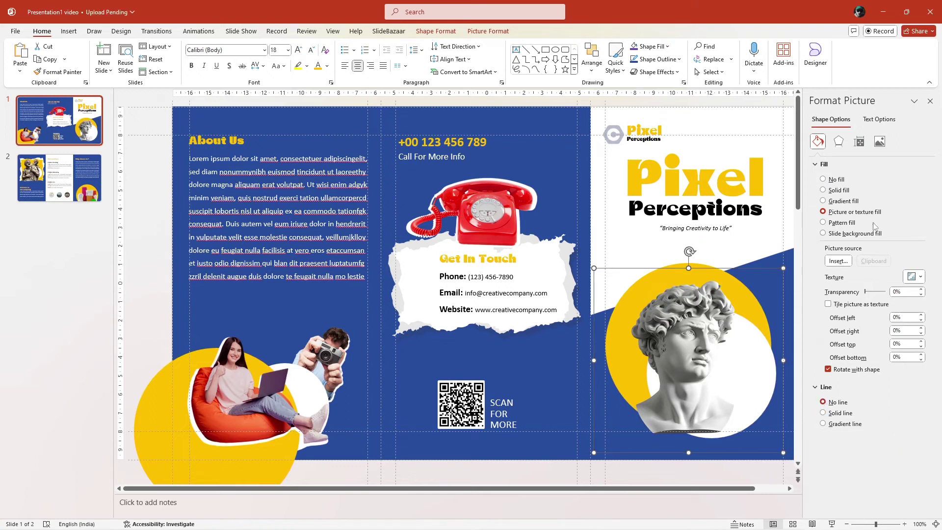
- Give the statue a white preset shadow with 0 pt blur and 45 pt distance
{"action": "left_click", "coordinate": [839, 142]}
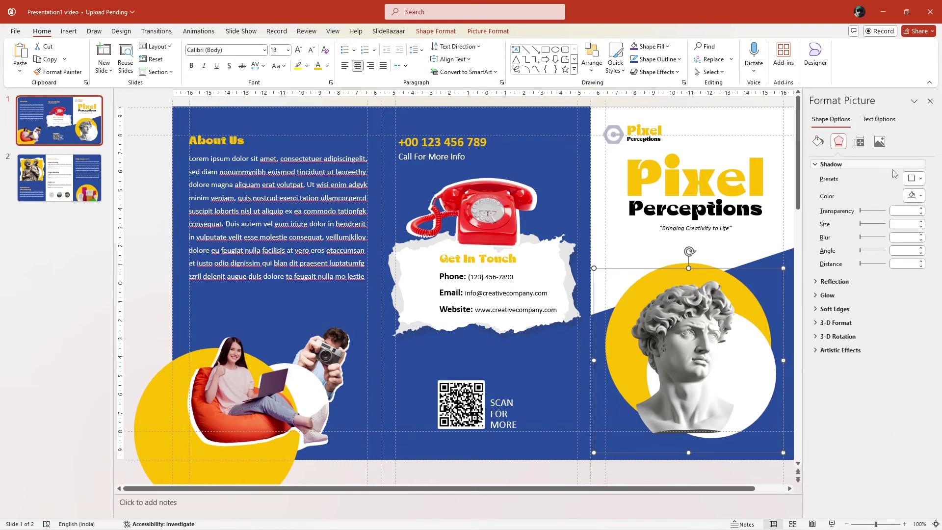
{"action": "left_click", "coordinate": [914, 179]}
{"action": "left_click", "coordinate": [925, 262]}
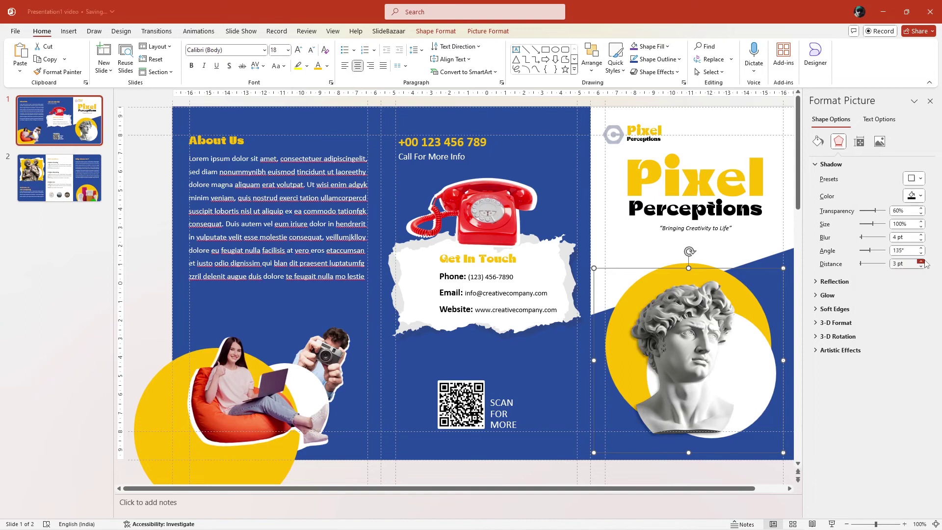
{"action": "left_click_drag", "start_coordinate": [875, 211], "coordinate": [872, 211]}
{"action": "left_click", "coordinate": [919, 195]}
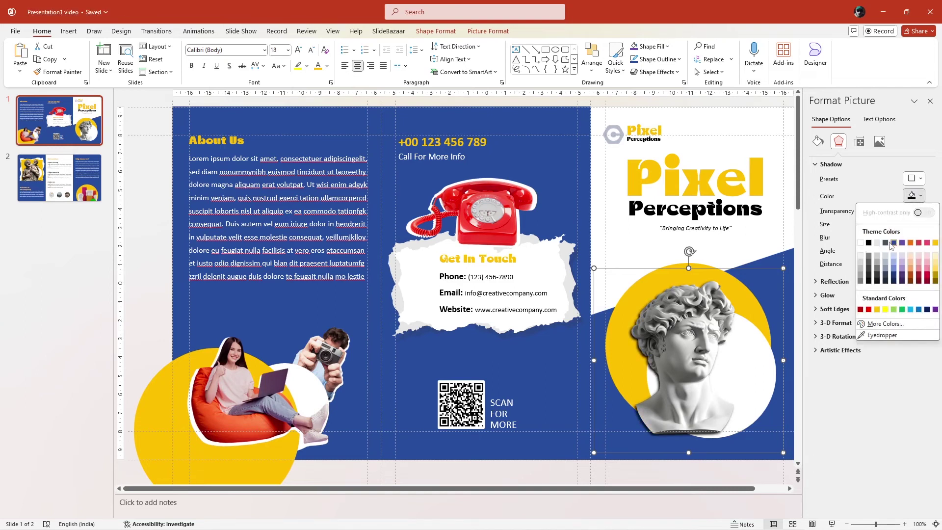
{"action": "left_click", "coordinate": [862, 243]}
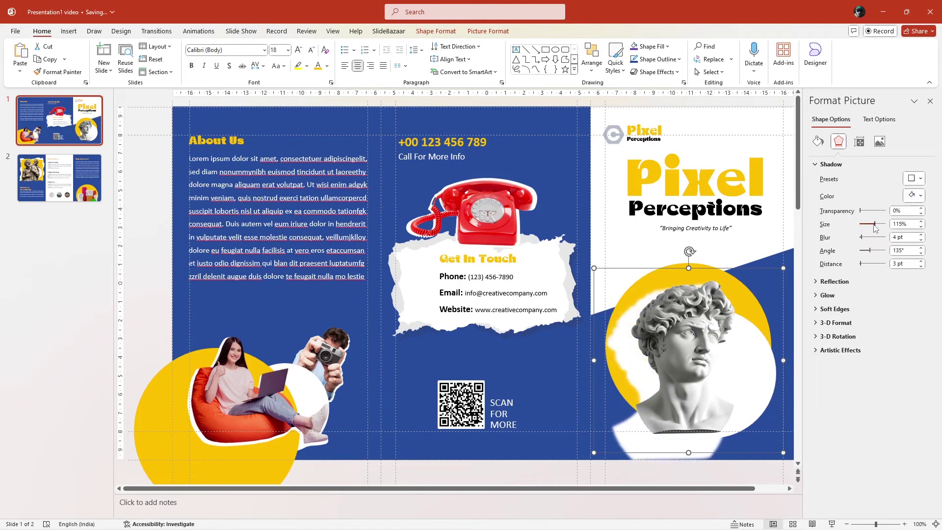
{"action": "left_click_drag", "start_coordinate": [867, 240], "coordinate": [859, 269]}
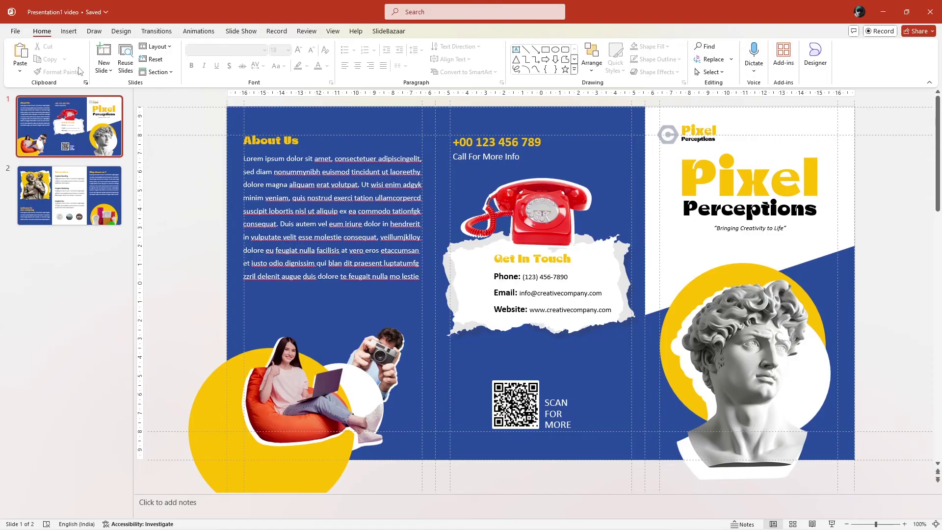
- Draw a thin full-height rectangle down the fold between the first two panels
{"action": "left_click", "coordinate": [69, 31]}
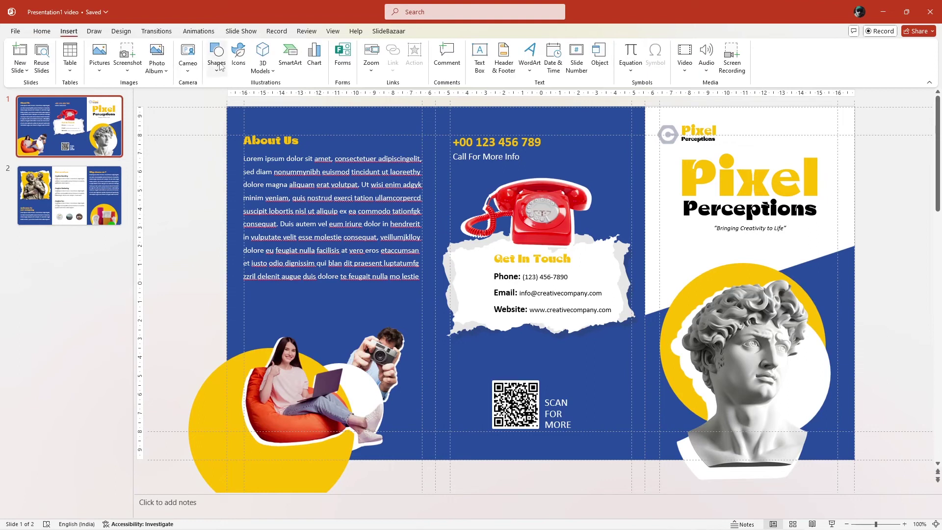
{"action": "left_click", "coordinate": [217, 55]}
{"action": "left_click", "coordinate": [244, 98]}
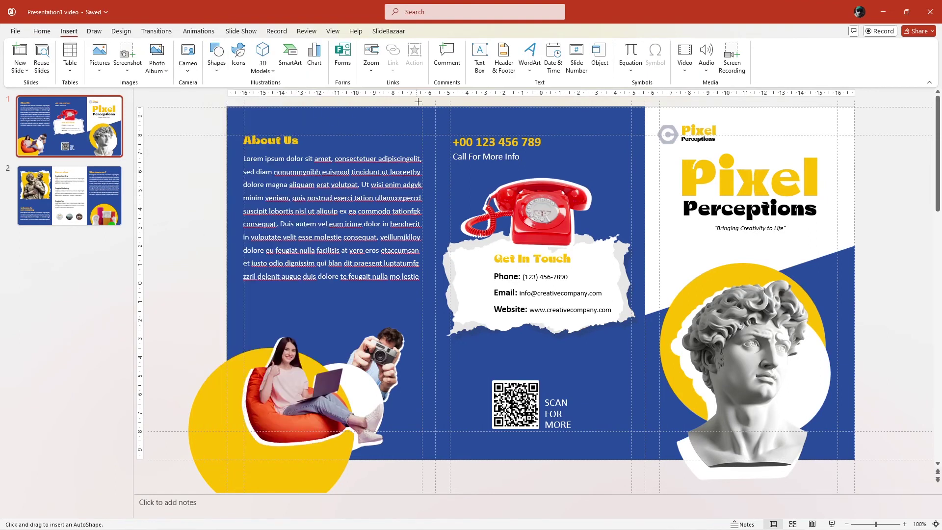
{"action": "left_click_drag", "start_coordinate": [422, 106], "coordinate": [451, 460]}
- Remove the strip's outline and give it a Linear gradient fill at 180°
{"action": "right_click", "coordinate": [435, 428]}
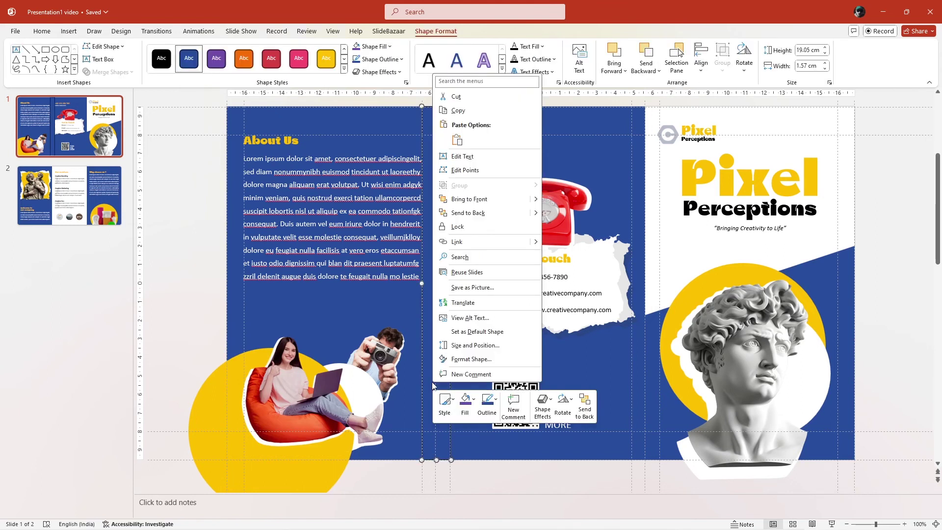
{"action": "left_click", "coordinate": [469, 358]}
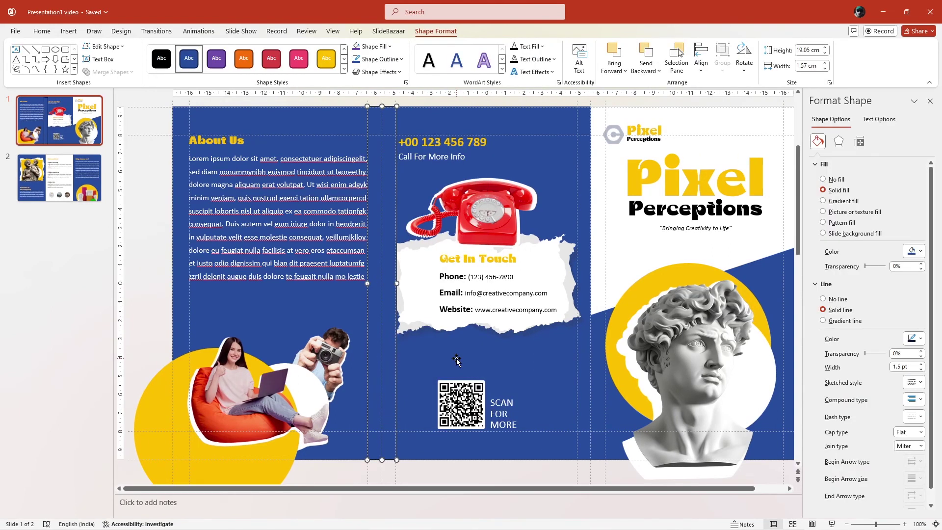
{"action": "left_click", "coordinate": [834, 299]}
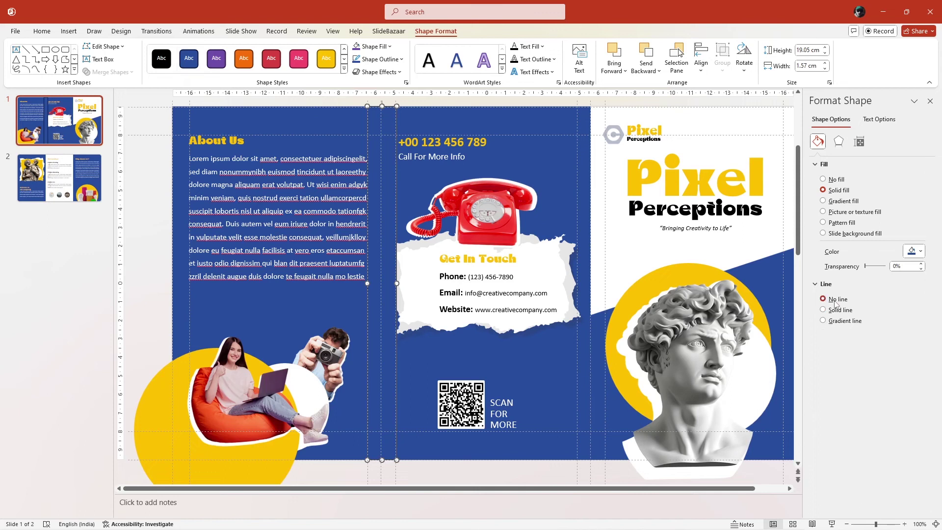
{"action": "left_click", "coordinate": [834, 202]}
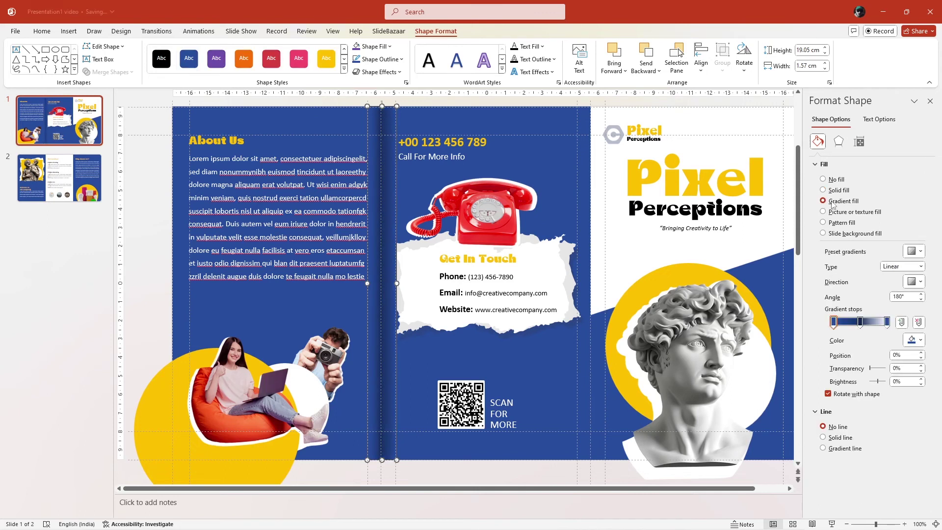
{"action": "left_click", "coordinate": [921, 266]}
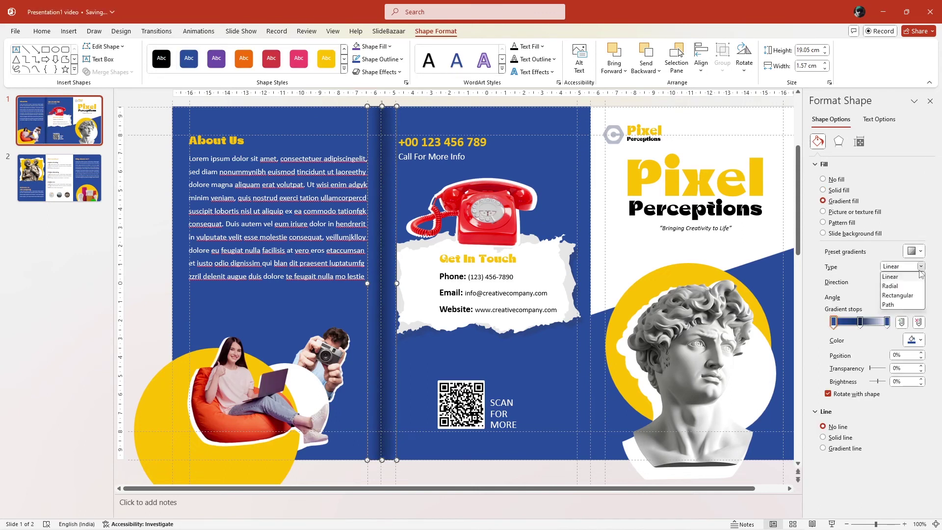
{"action": "left_click", "coordinate": [905, 279]}
{"action": "left_click", "coordinate": [920, 282]}
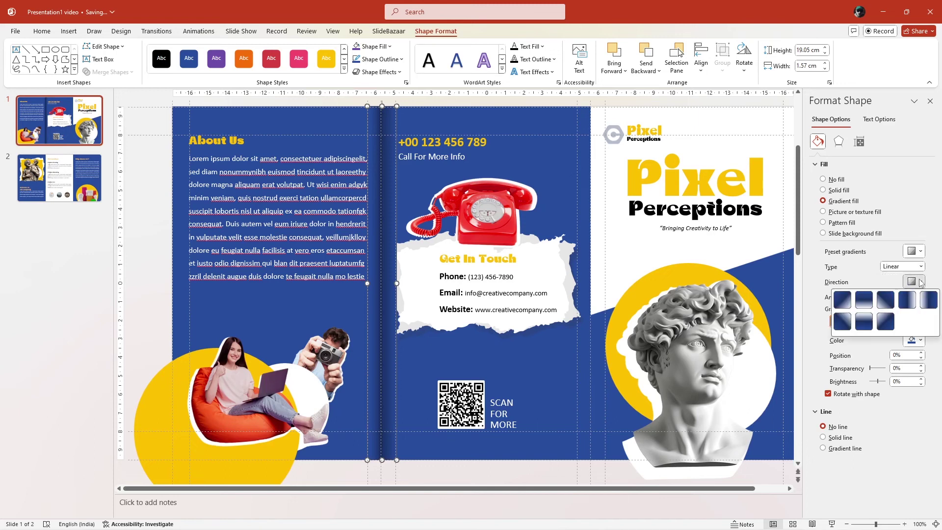
{"action": "left_click", "coordinate": [929, 299]}
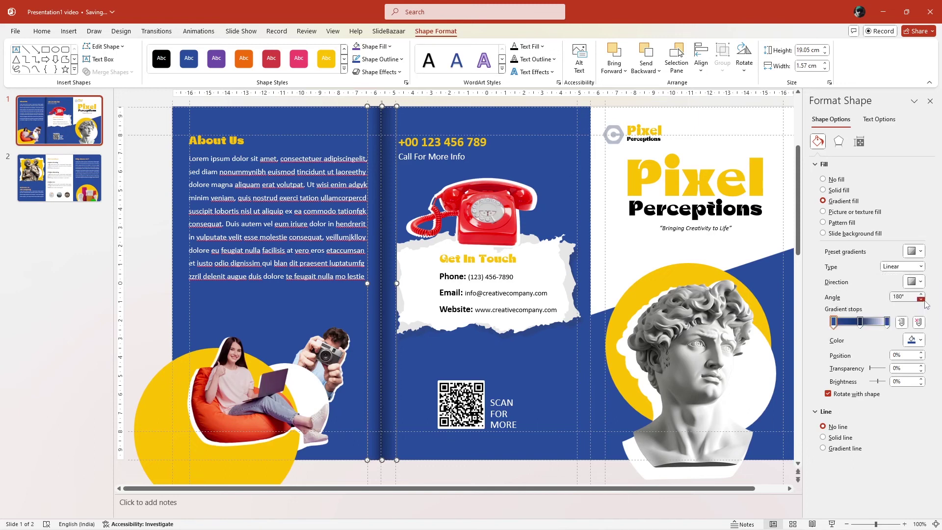
- Add a dark navy gradient stop at 51% and make the end stops 100% transparent
{"action": "left_click", "coordinate": [917, 412]}
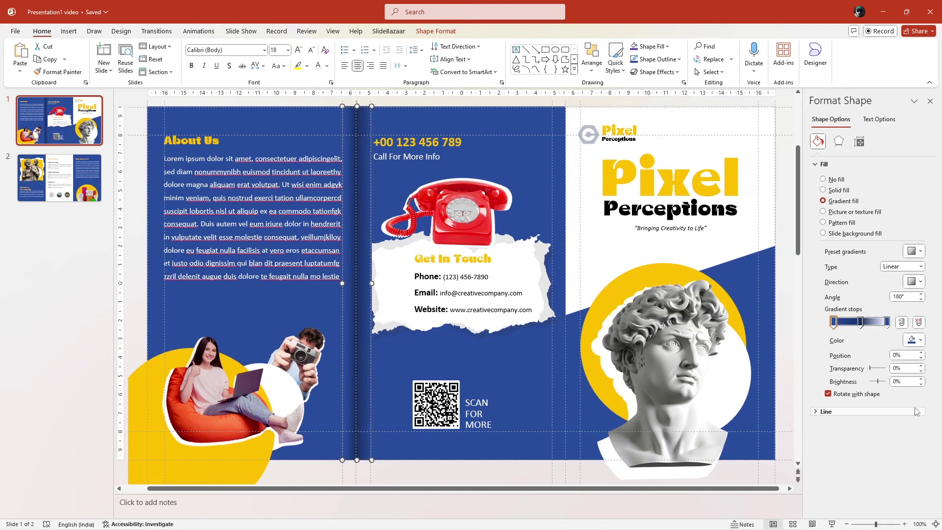
{"action": "left_click", "coordinate": [874, 322]}
{"action": "left_click", "coordinate": [914, 339]}
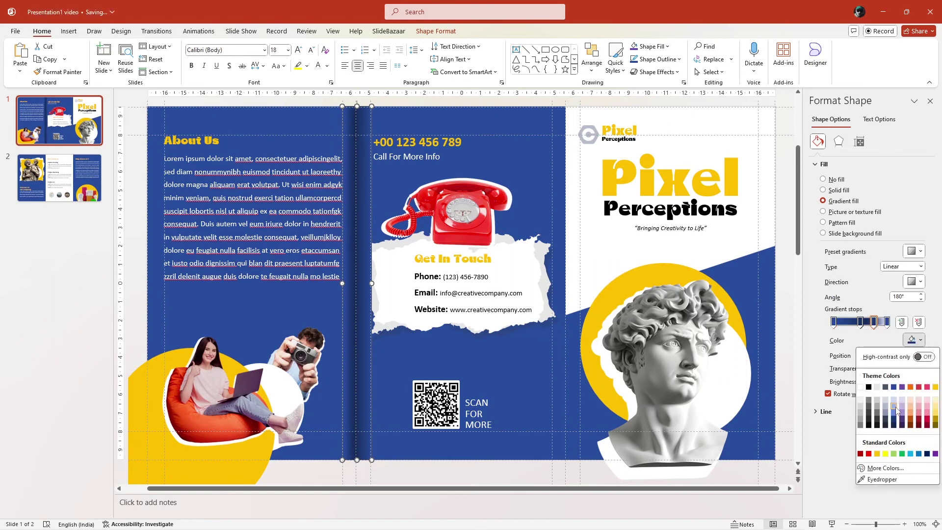
{"action": "left_click", "coordinate": [893, 424]}
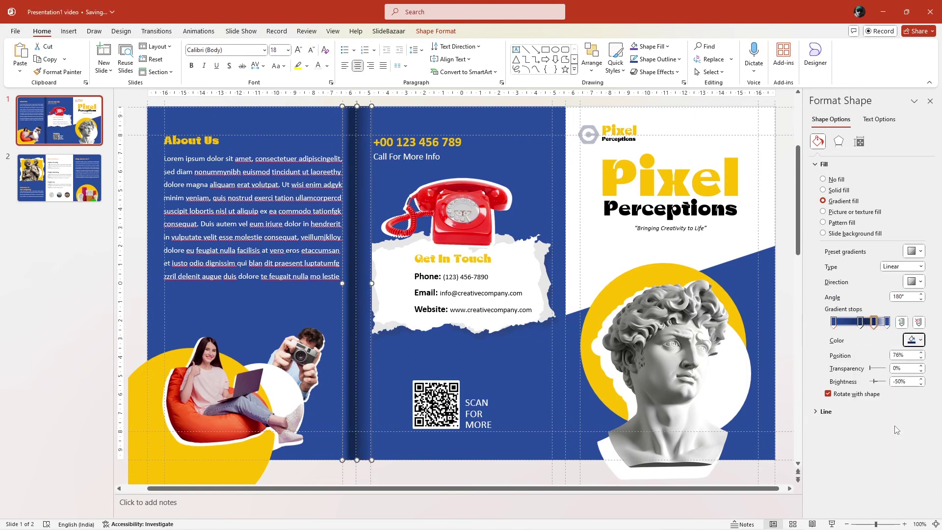
{"action": "left_click_drag", "start_coordinate": [874, 324], "coordinate": [861, 324]}
{"action": "left_click", "coordinate": [888, 323]}
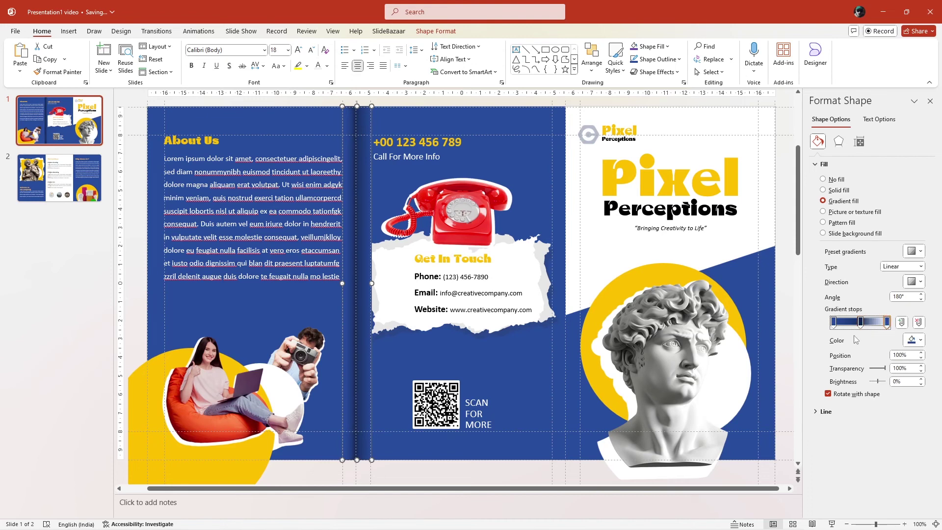
{"action": "left_click", "coordinate": [834, 324]}
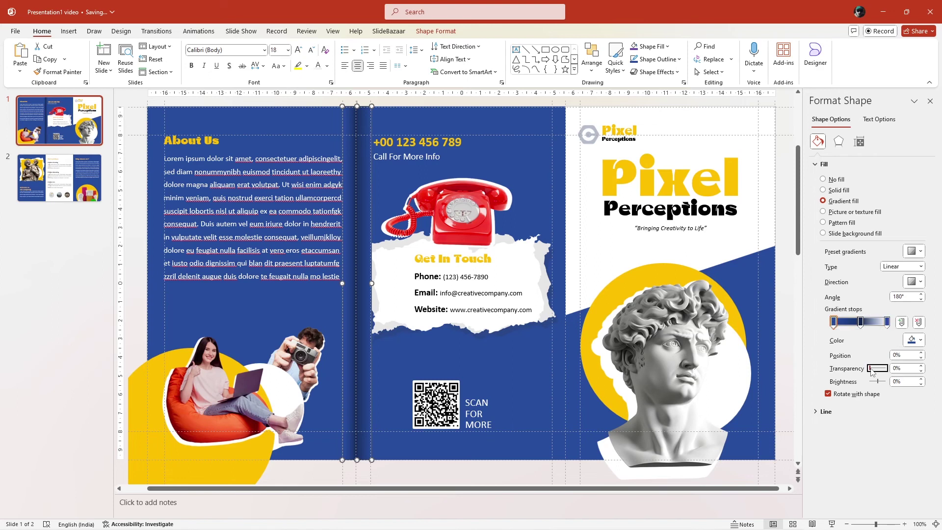
{"action": "left_click_drag", "start_coordinate": [872, 372], "coordinate": [888, 370]}
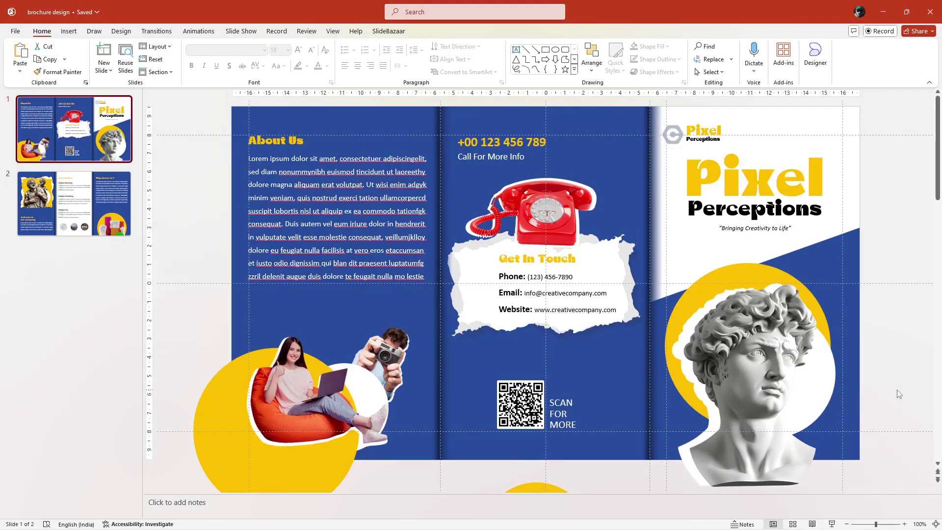
- Open the Print view with Ctrl+P and keep Microsoft Print to PDF as the printer
{"action": "key", "text": "ctrl+p"}
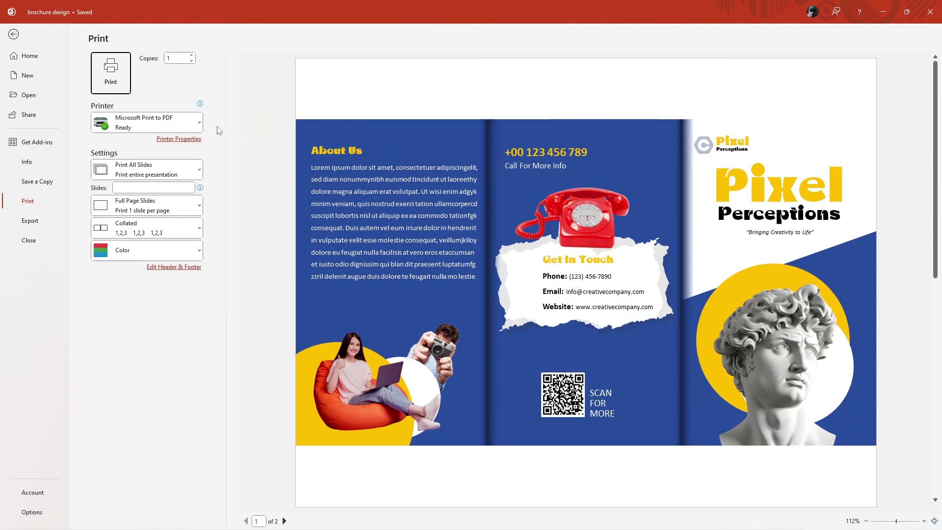
{"action": "left_click", "coordinate": [199, 125]}
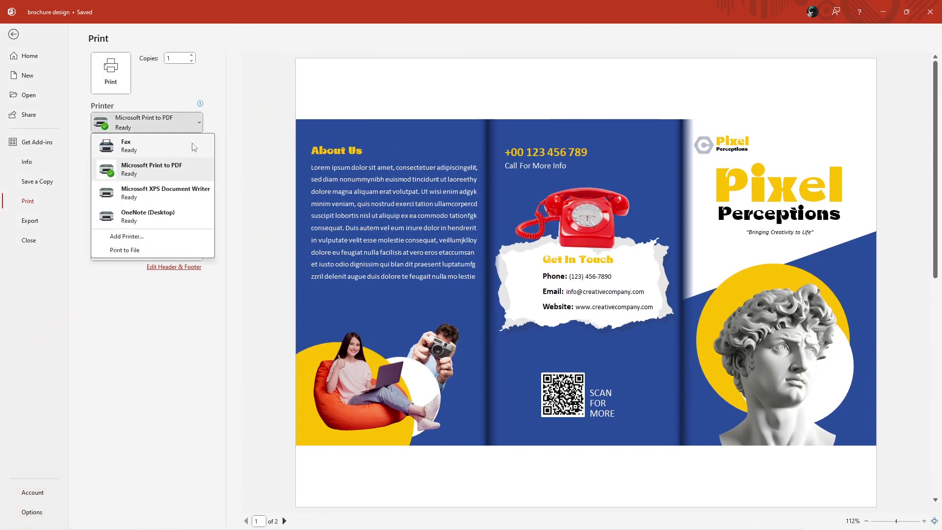
{"action": "left_click", "coordinate": [188, 176]}
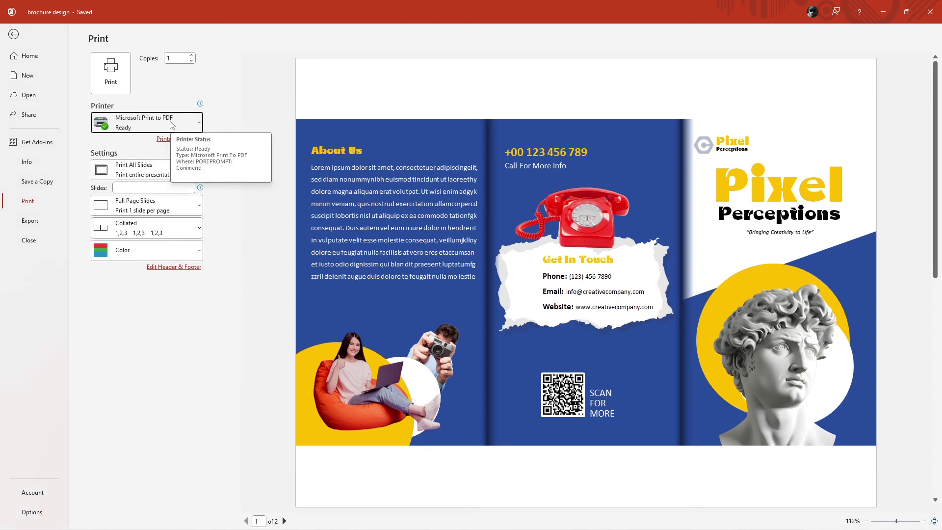